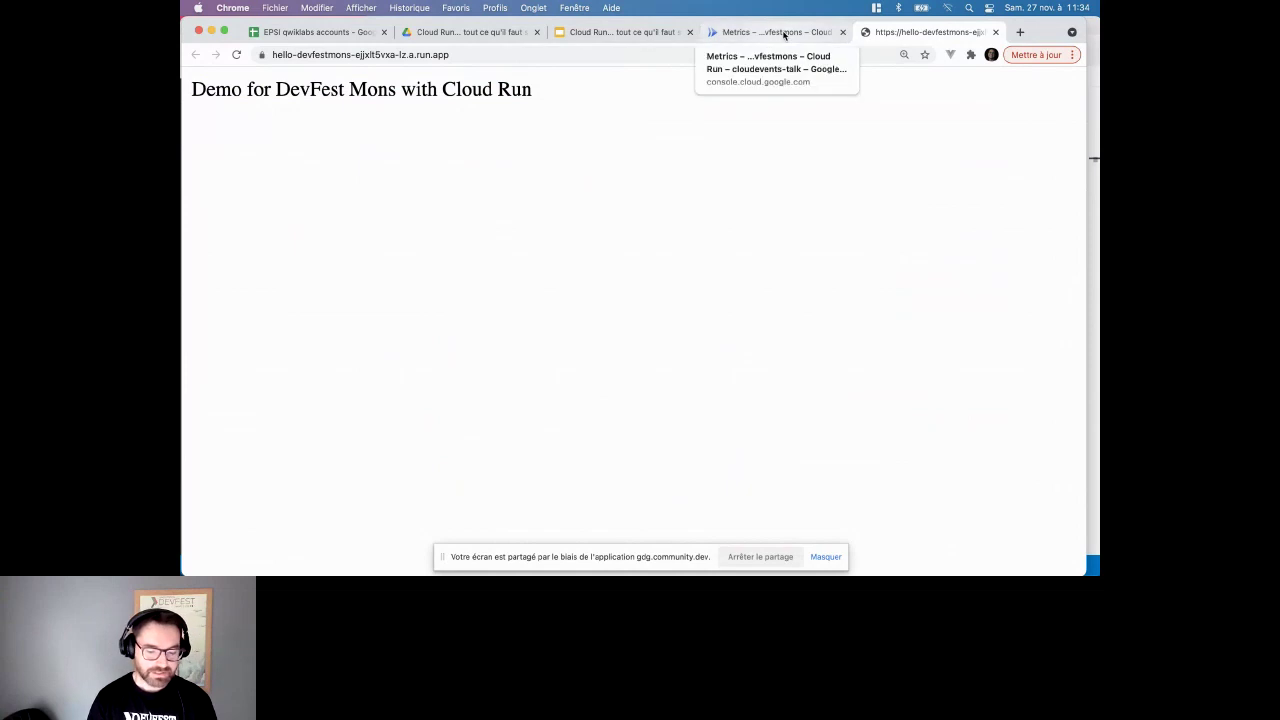
- Switch to Visual Studio Code and open the app.js source file
click(785, 35)
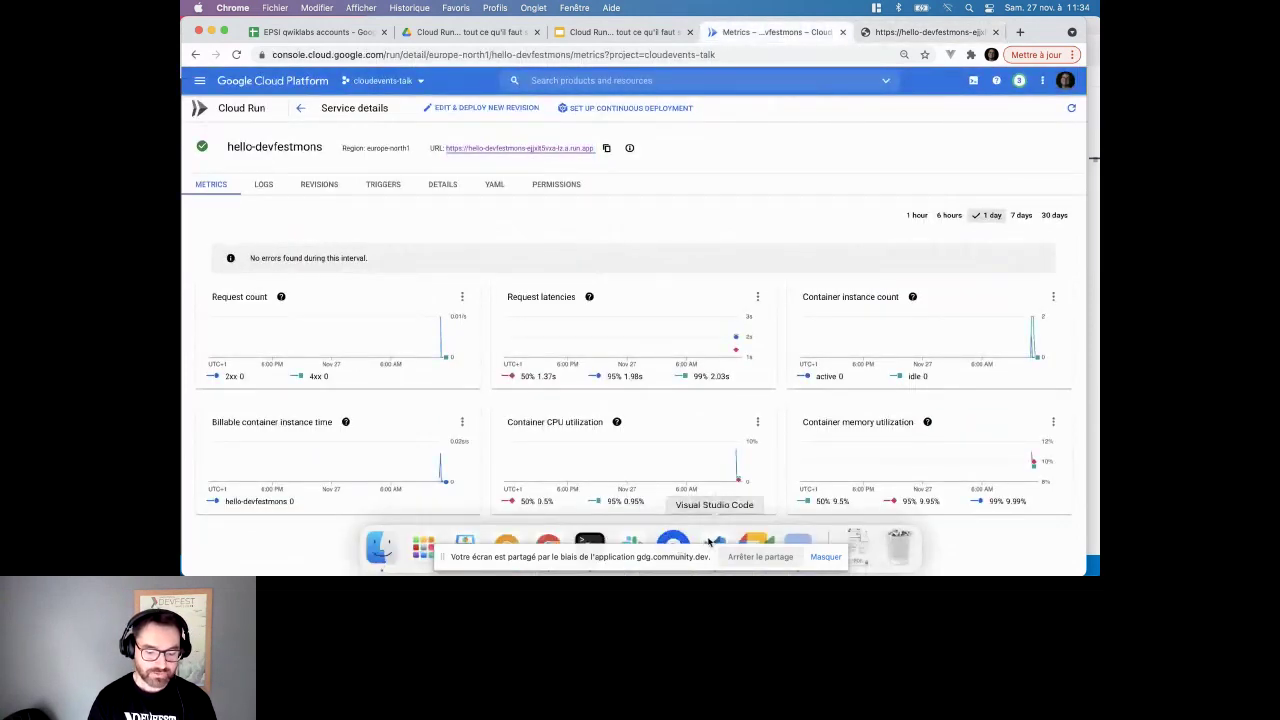
click(715, 543)
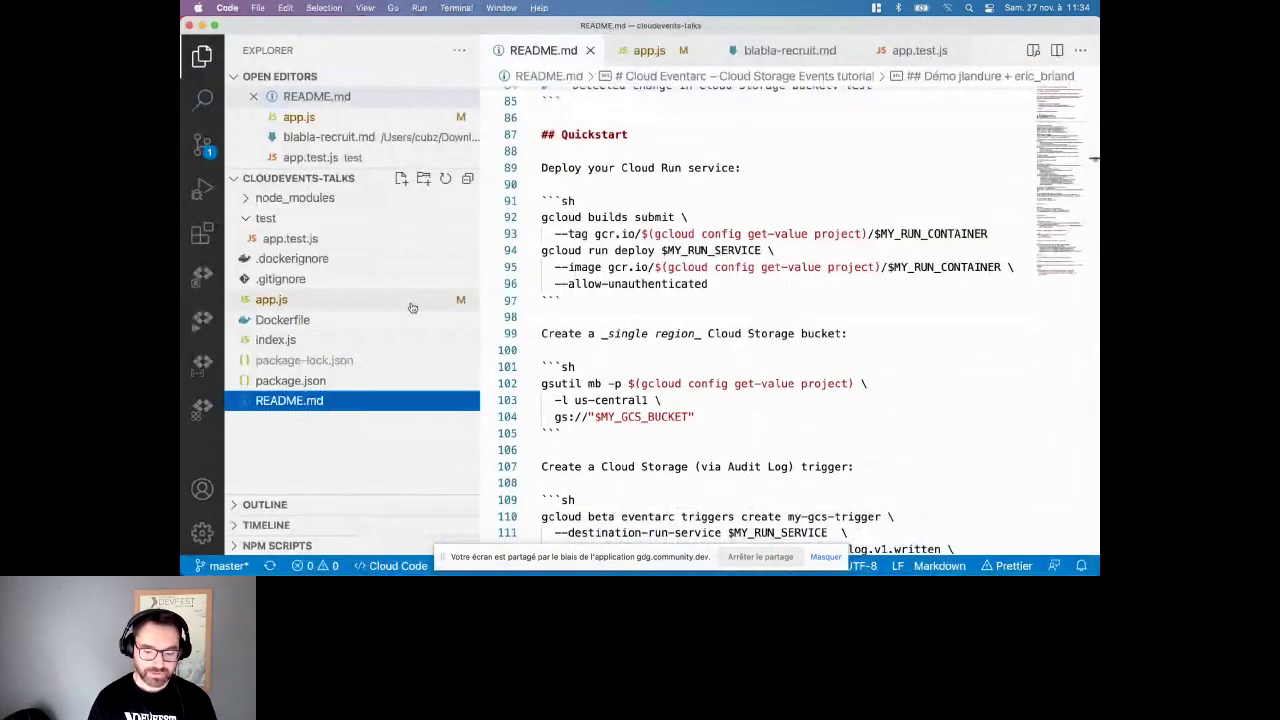
click(412, 303)
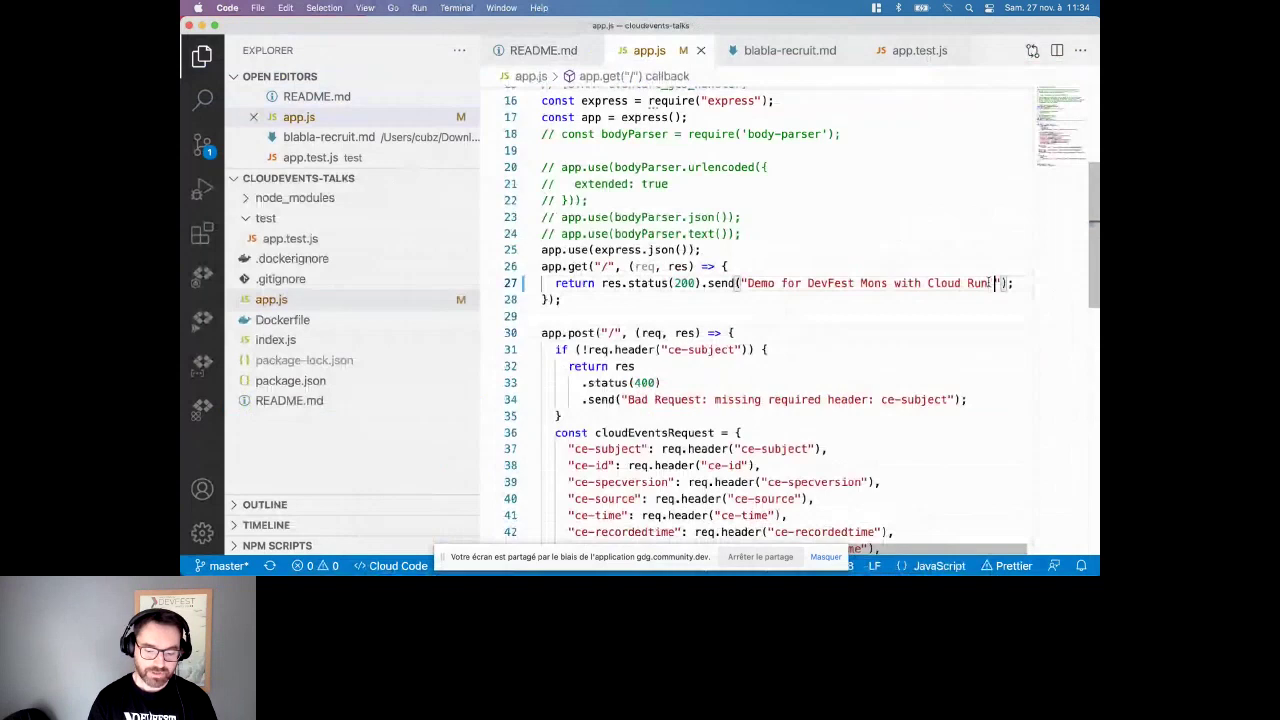
- Insert 🎉 before and 🚀 after the res.send greeting text using the Character Viewer
key(ctrl+super+space)
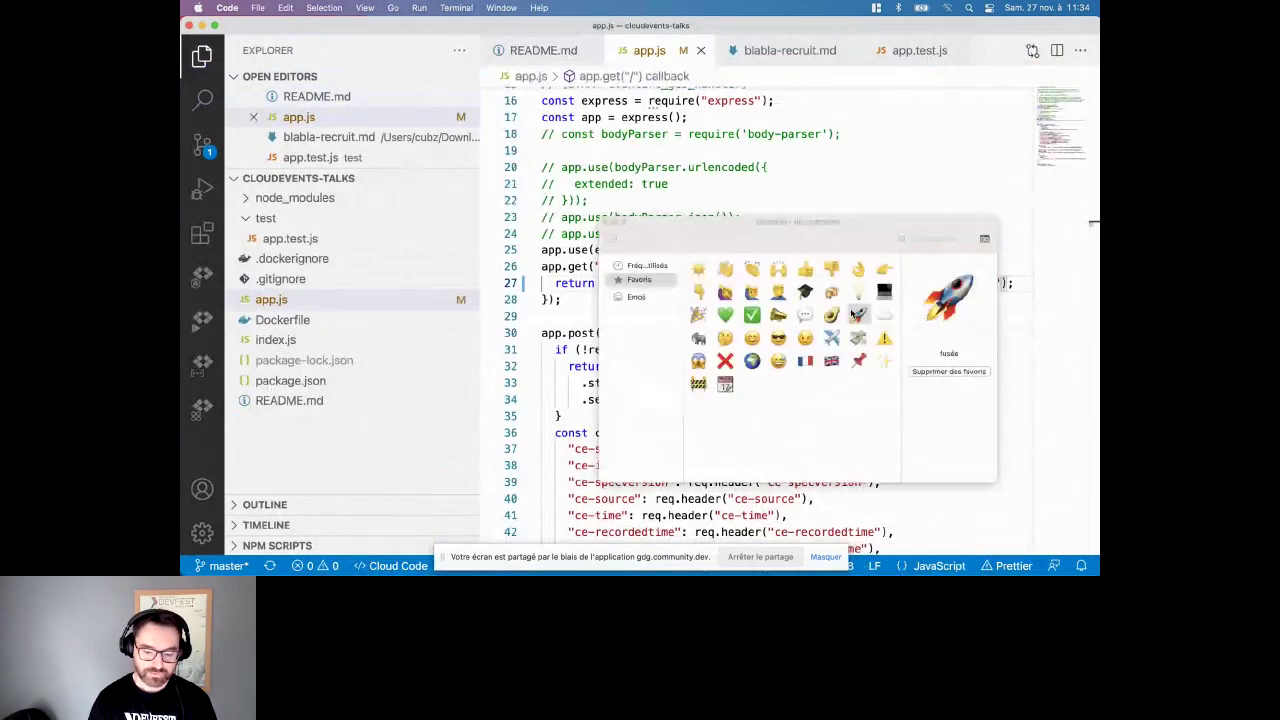
double_click(854, 311)
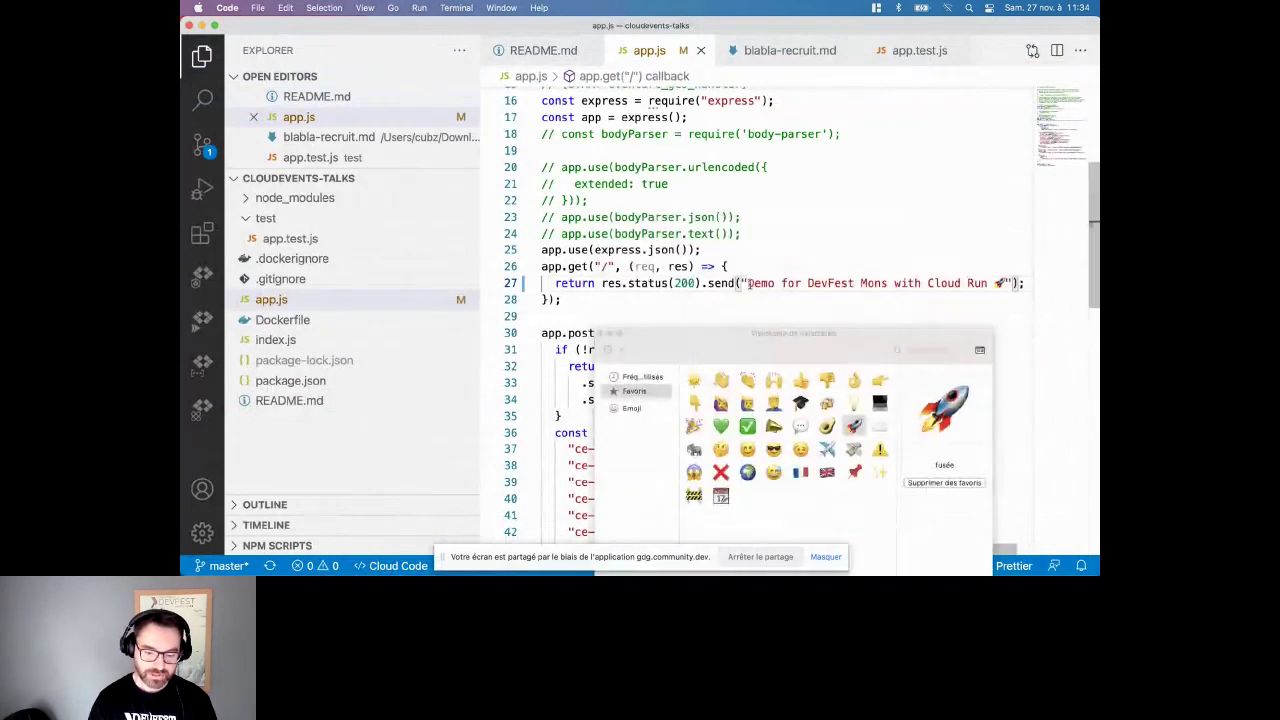
drag(746, 283, 1008, 283)
click(694, 426)
key(Left)
double_click(694, 426)
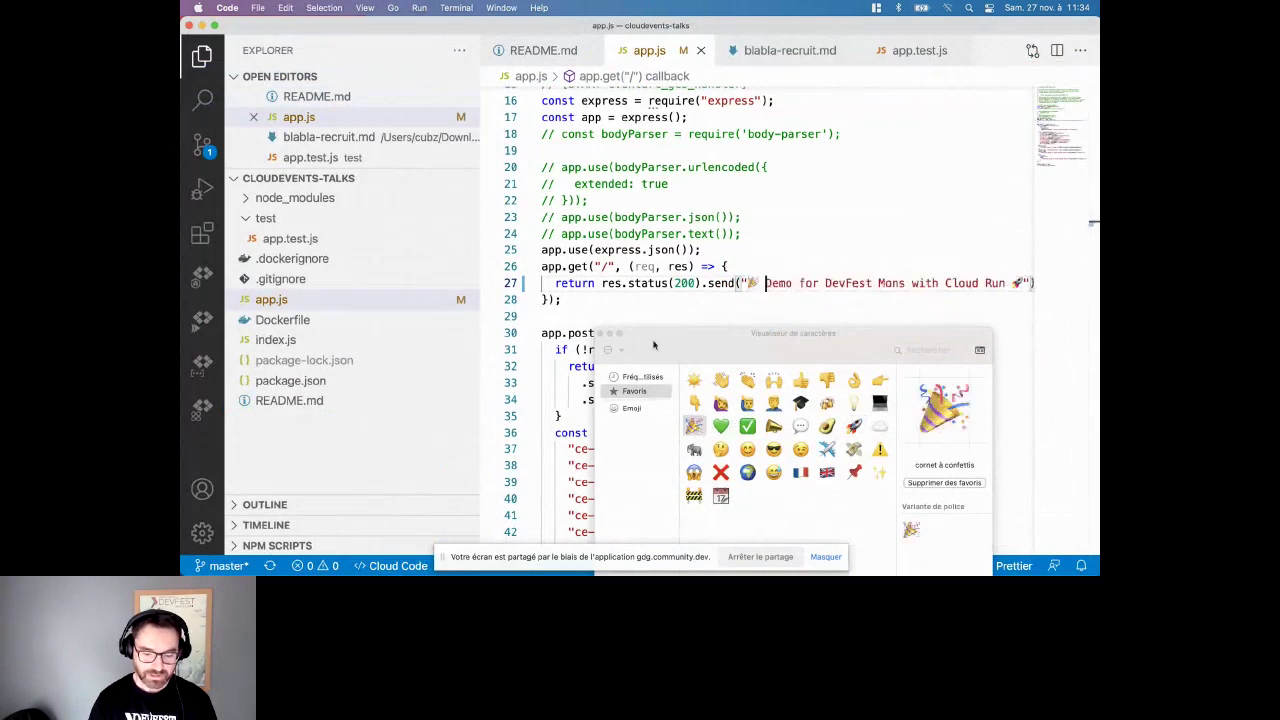
click(646, 306)
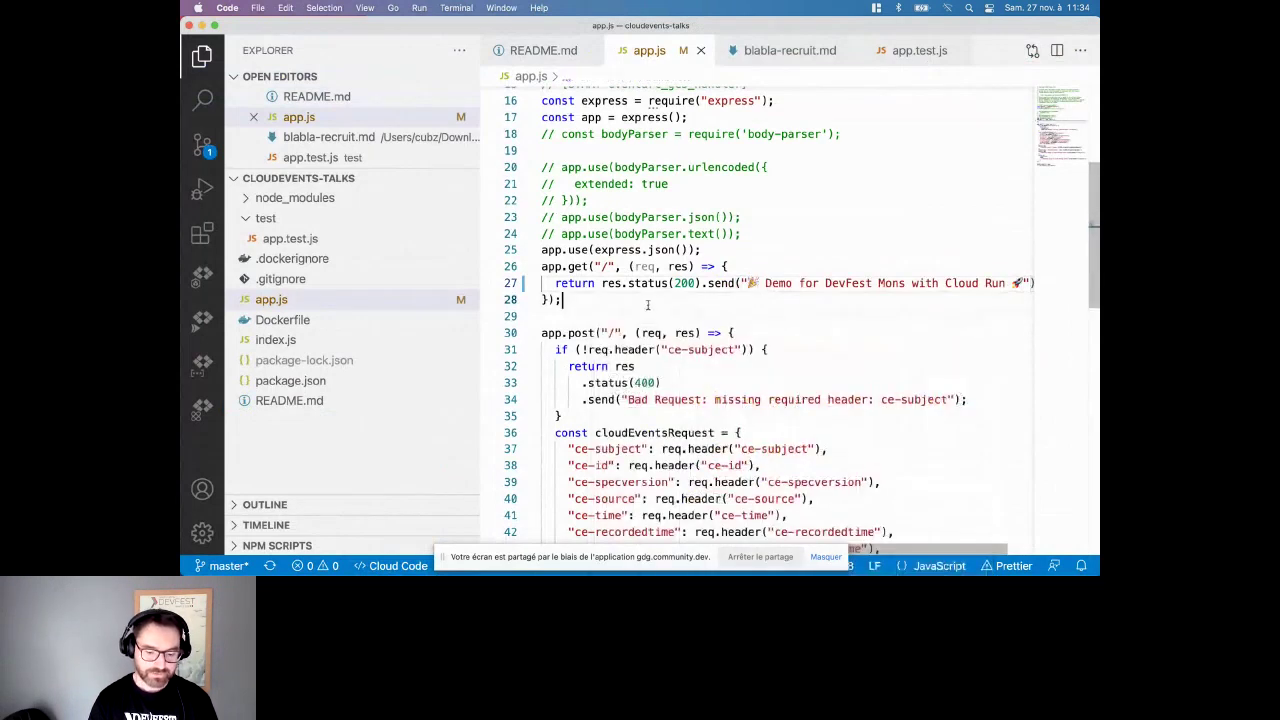
mouse_move(590, 545)
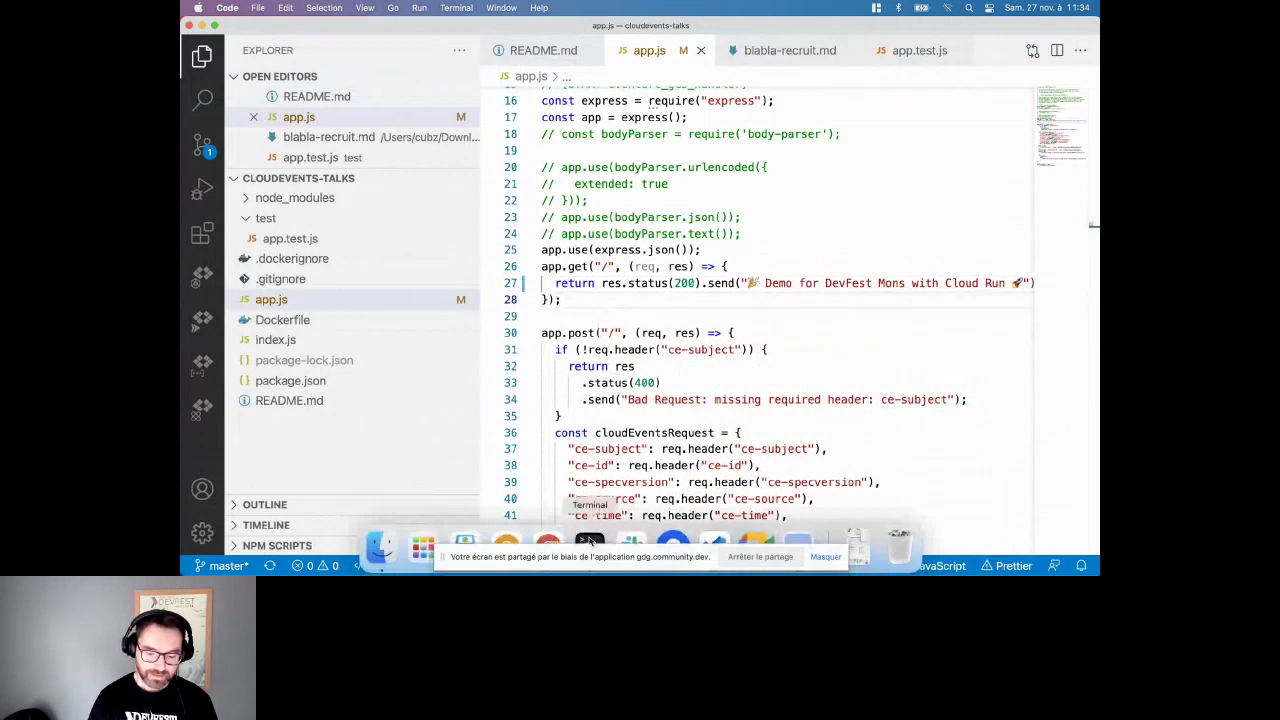
click(590, 541)
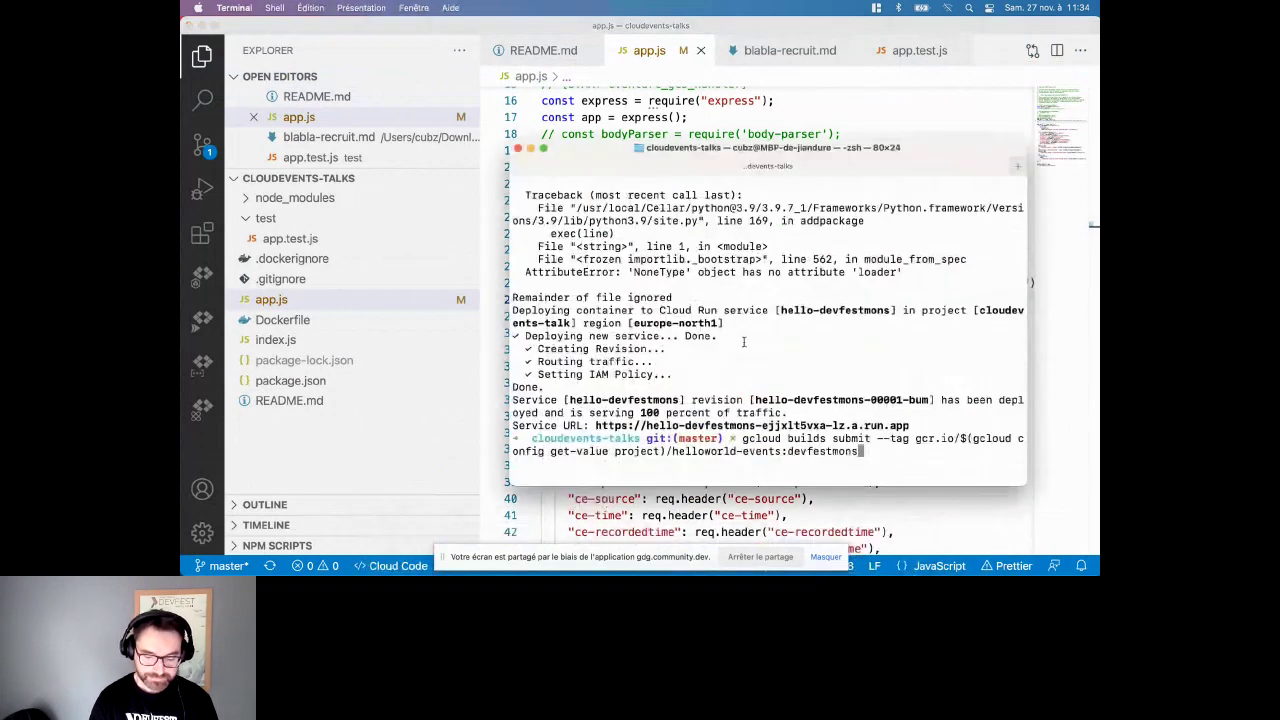
- Run gcloud builds submit tagged devfestmons2, then gcloud run deploy hello-devfestmons with that image
text(2)
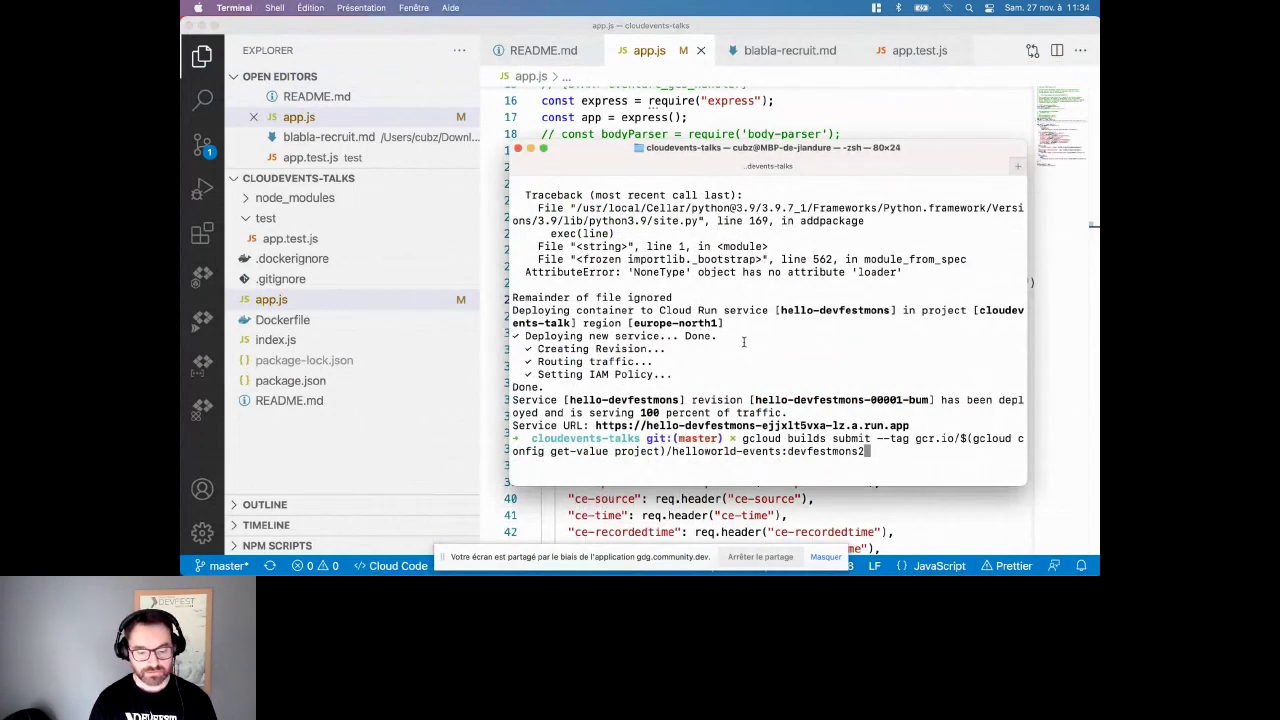
key(Return)
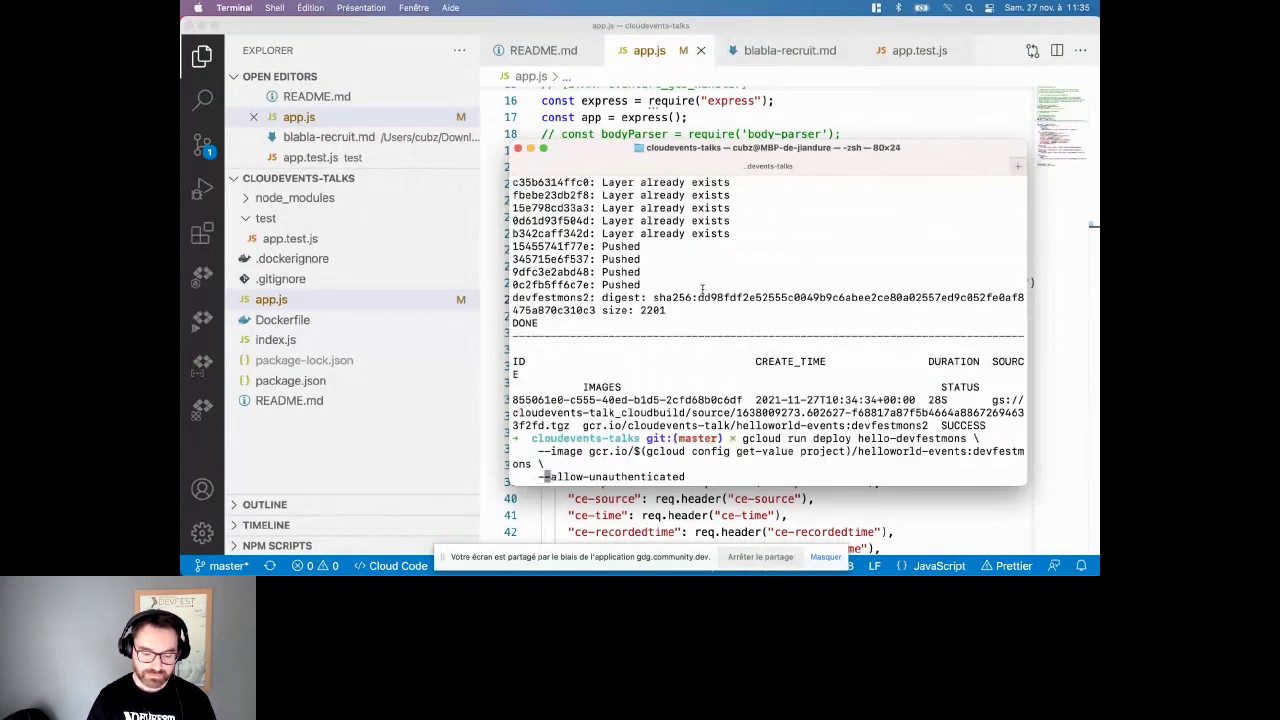
key(Left)
key(Left)
text(2)
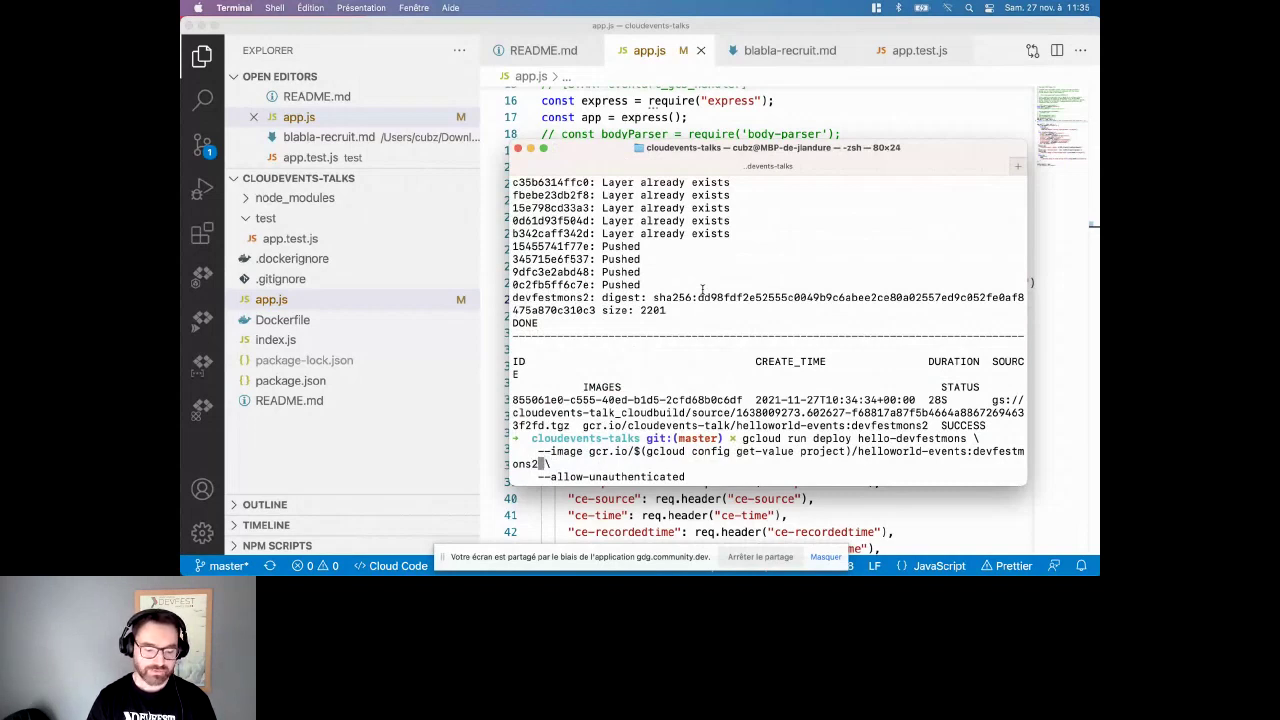
key(Return)
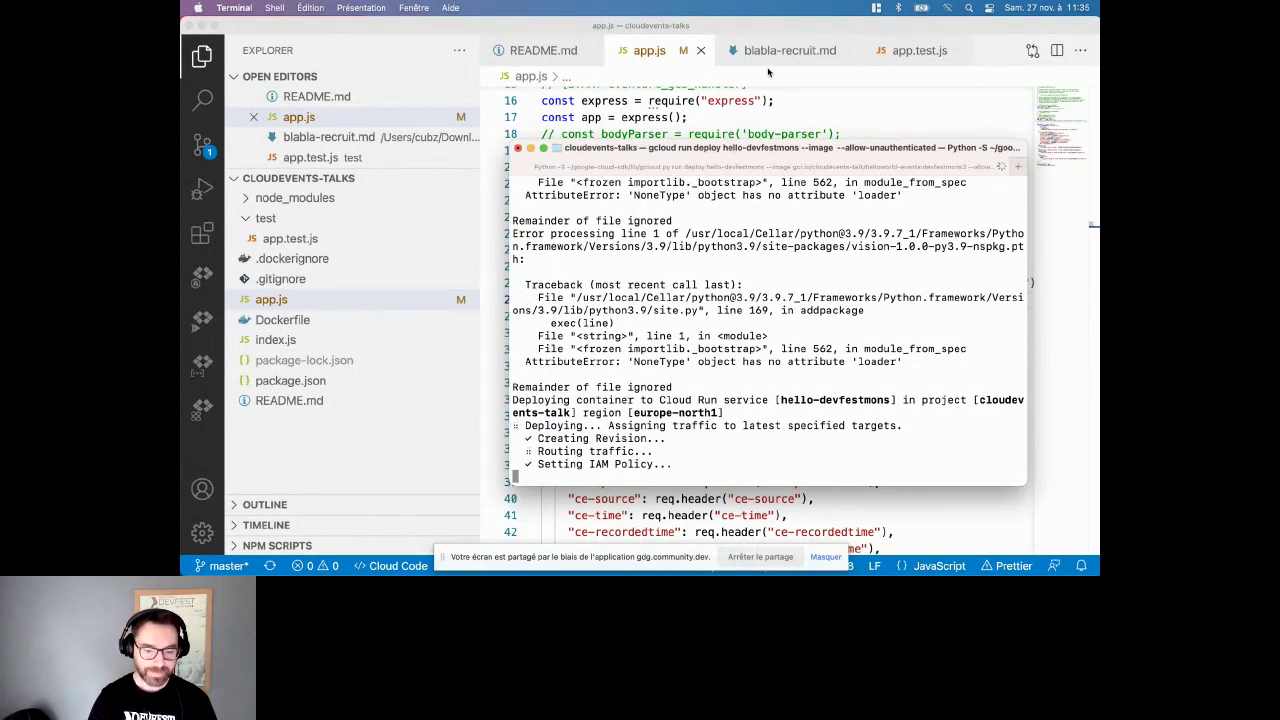
click(202, 26)
- Open the REVISIONS tab and reload until hello-devfestmons-00002-taj appears at 100% traffic
click(726, 112)
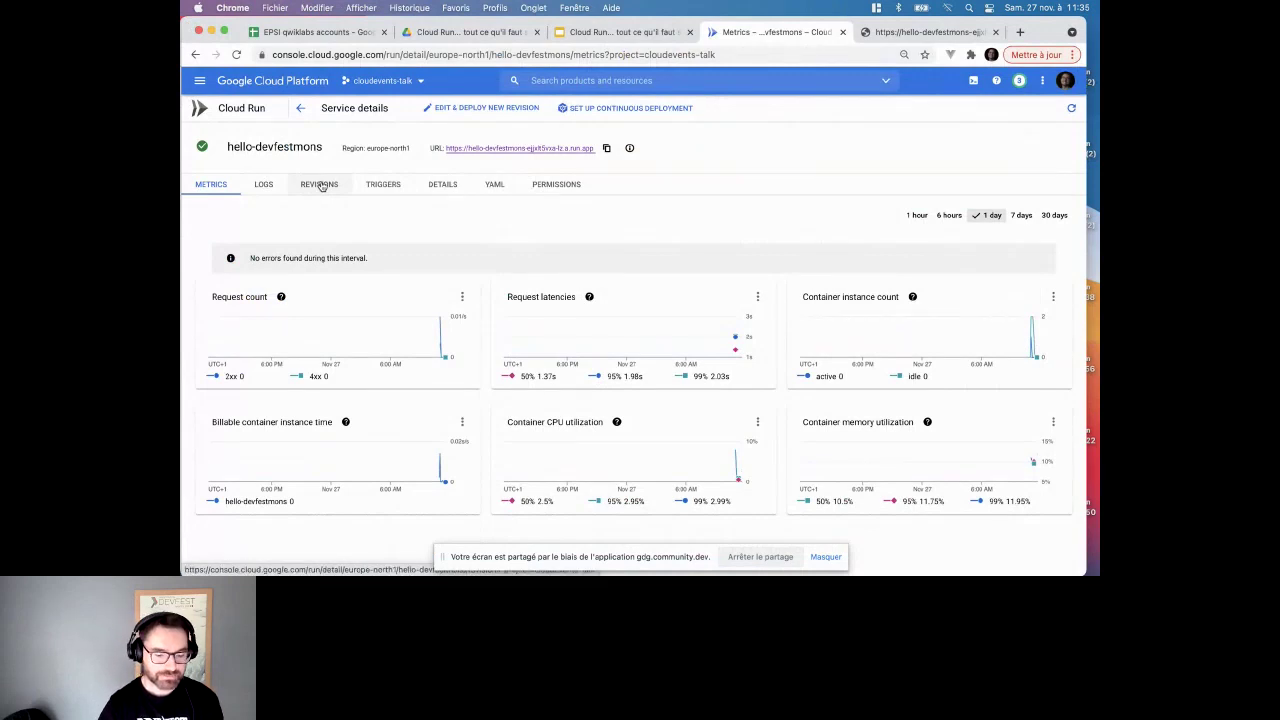
click(320, 185)
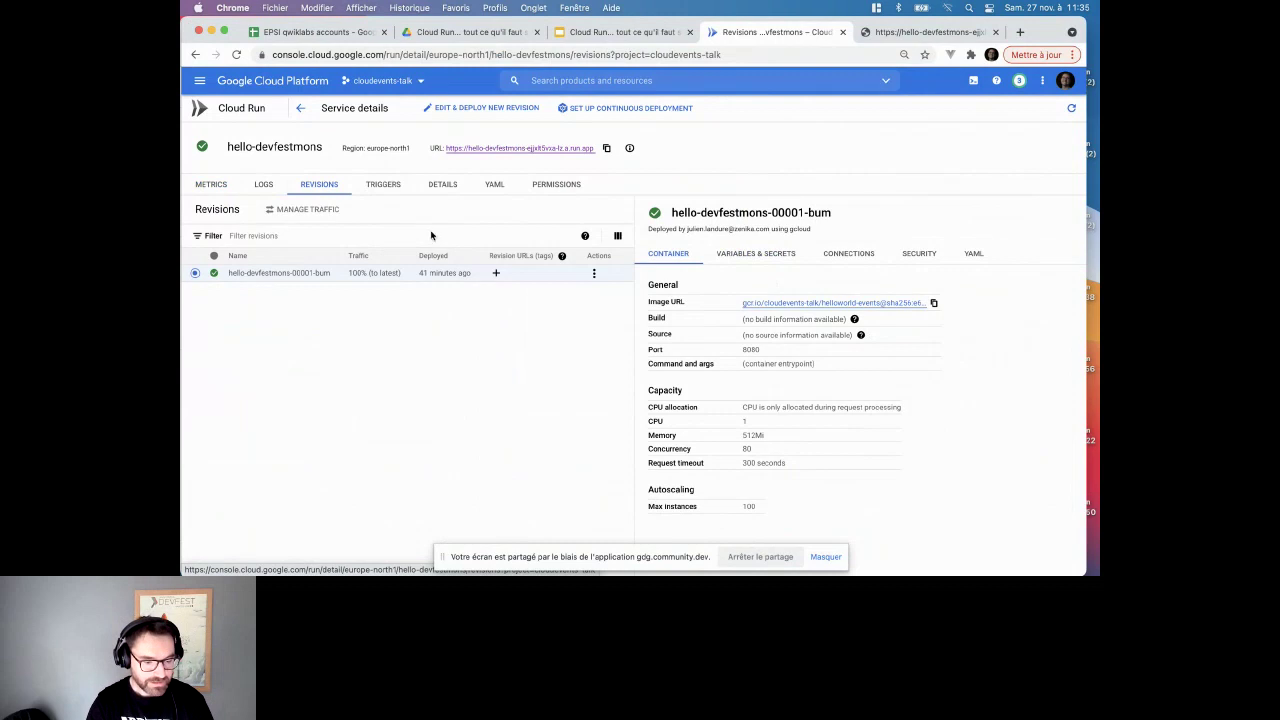
mouse_move(680, 548)
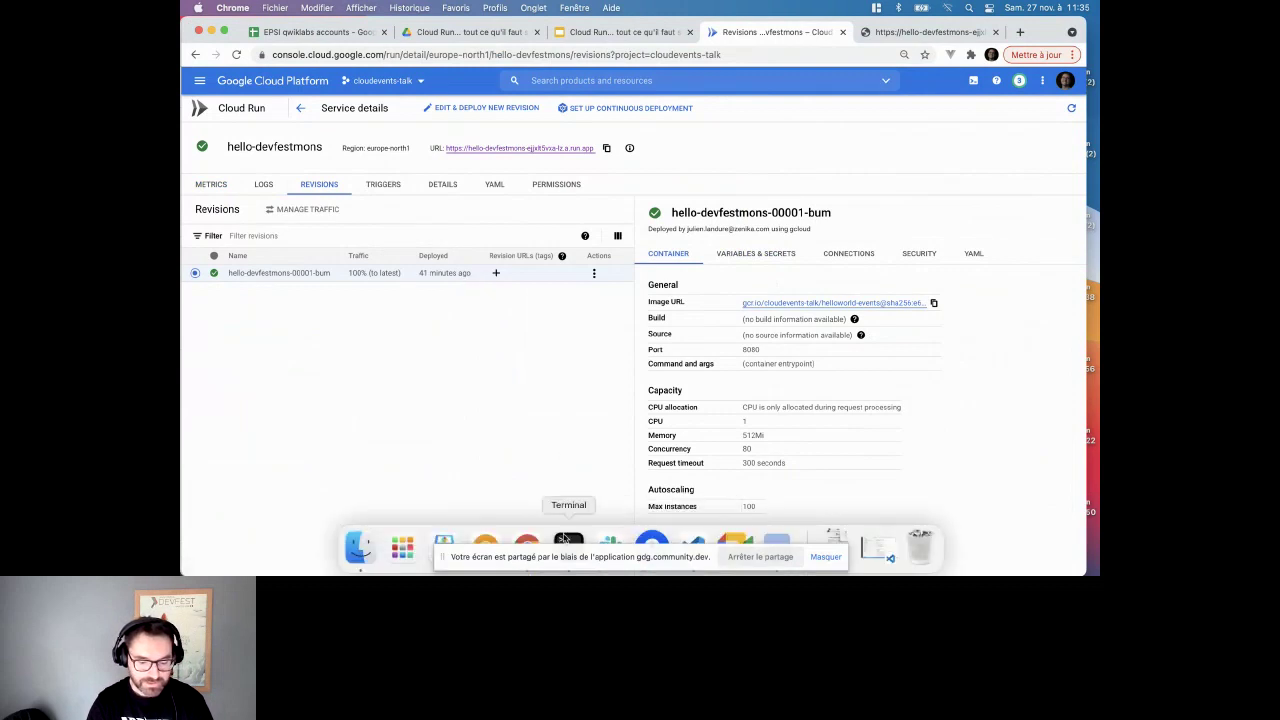
click(565, 540)
click(391, 220)
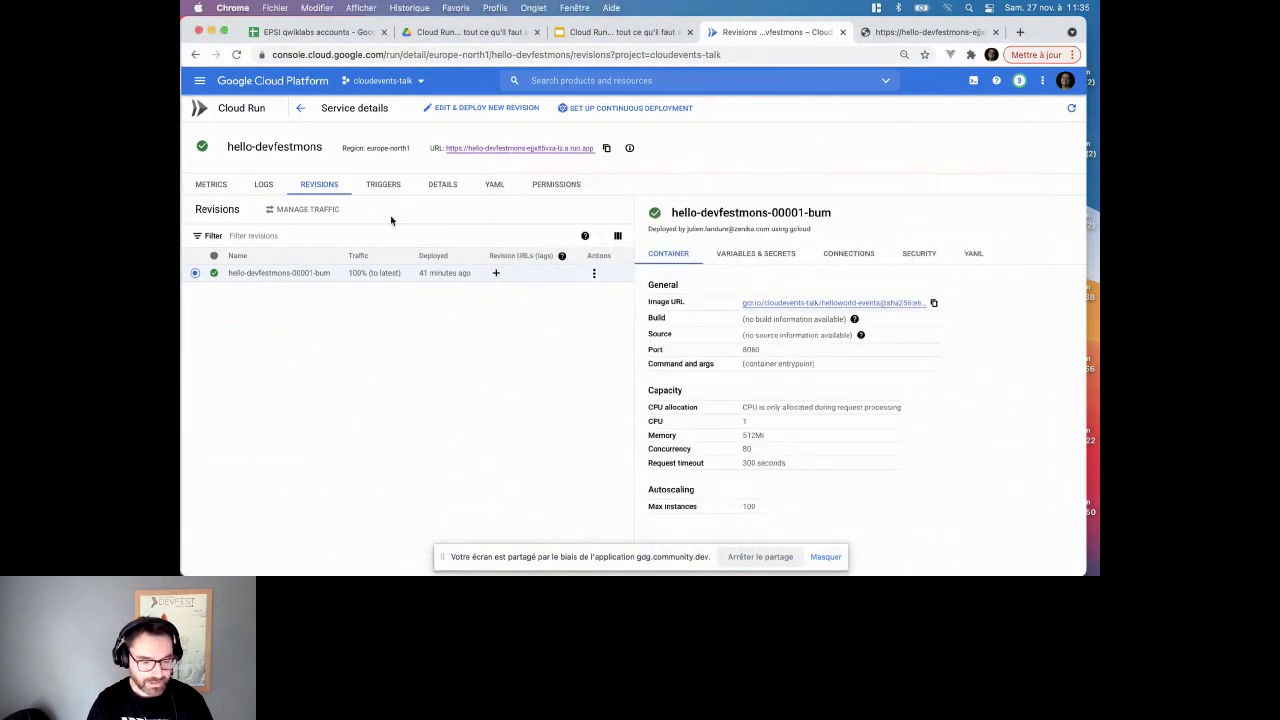
click(237, 56)
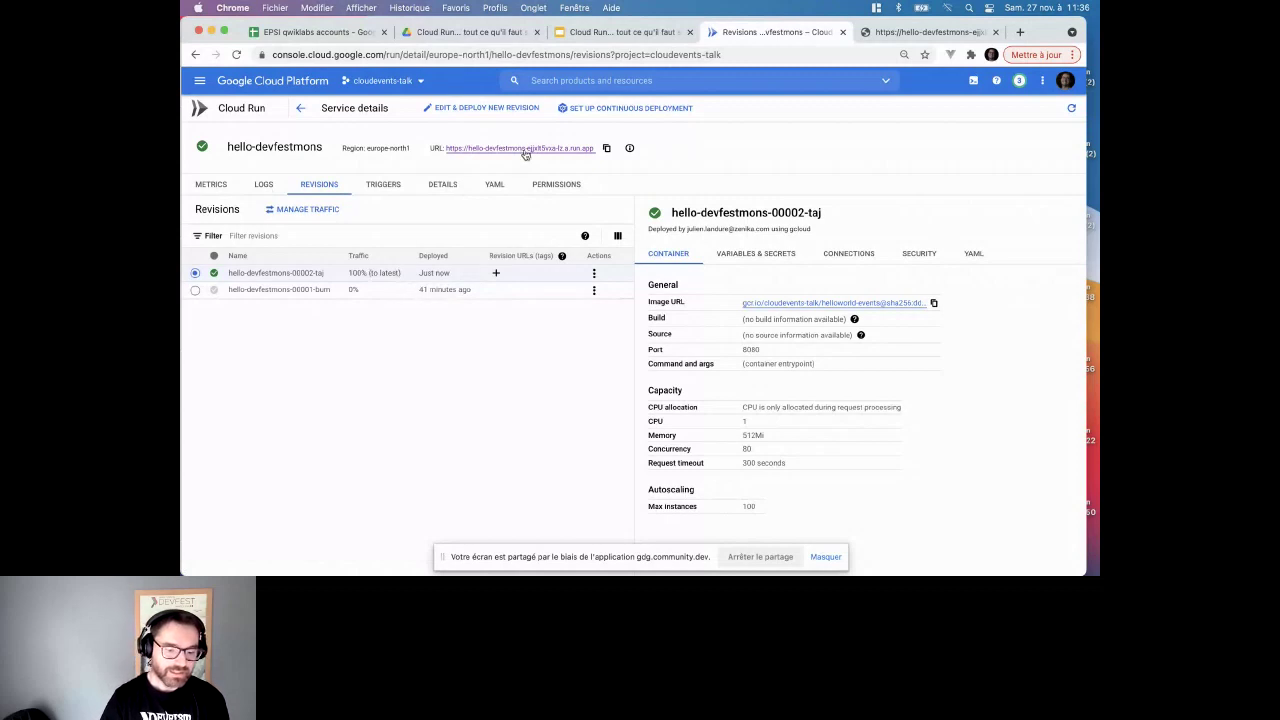
- Reload the service URL tab to verify the emoji heading, then return to the revisions tab
click(880, 36)
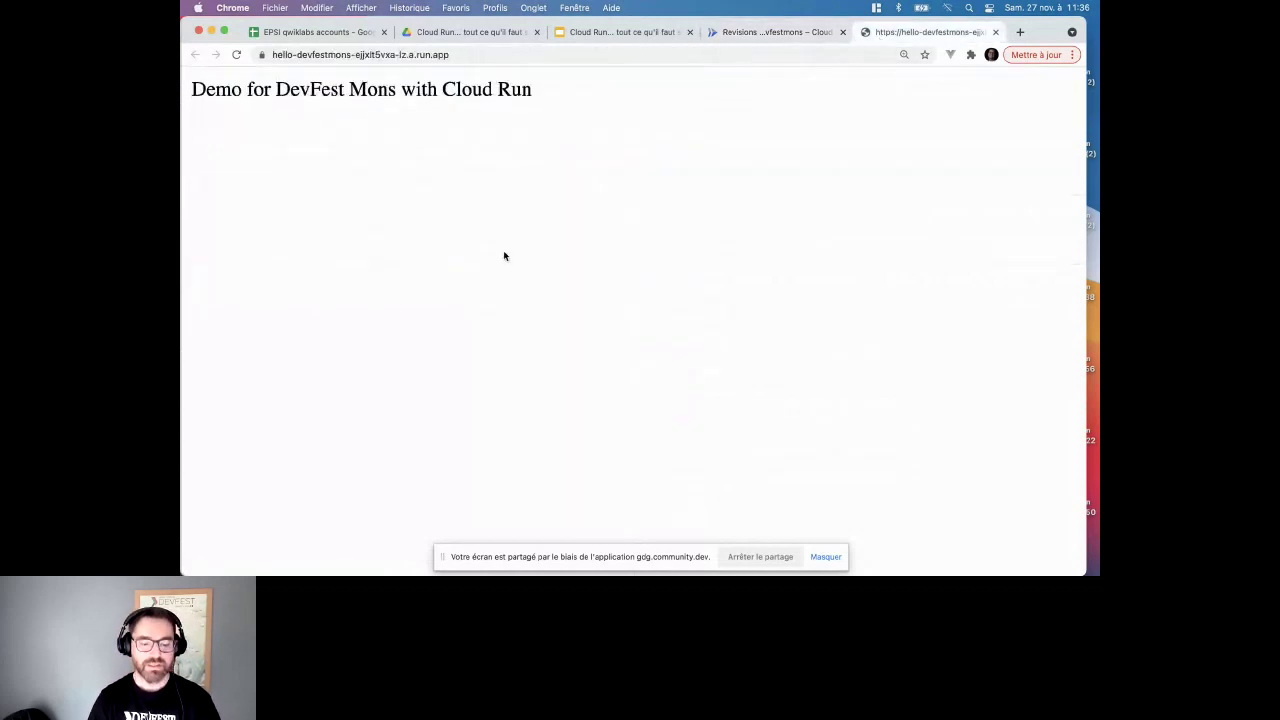
key(super+r)
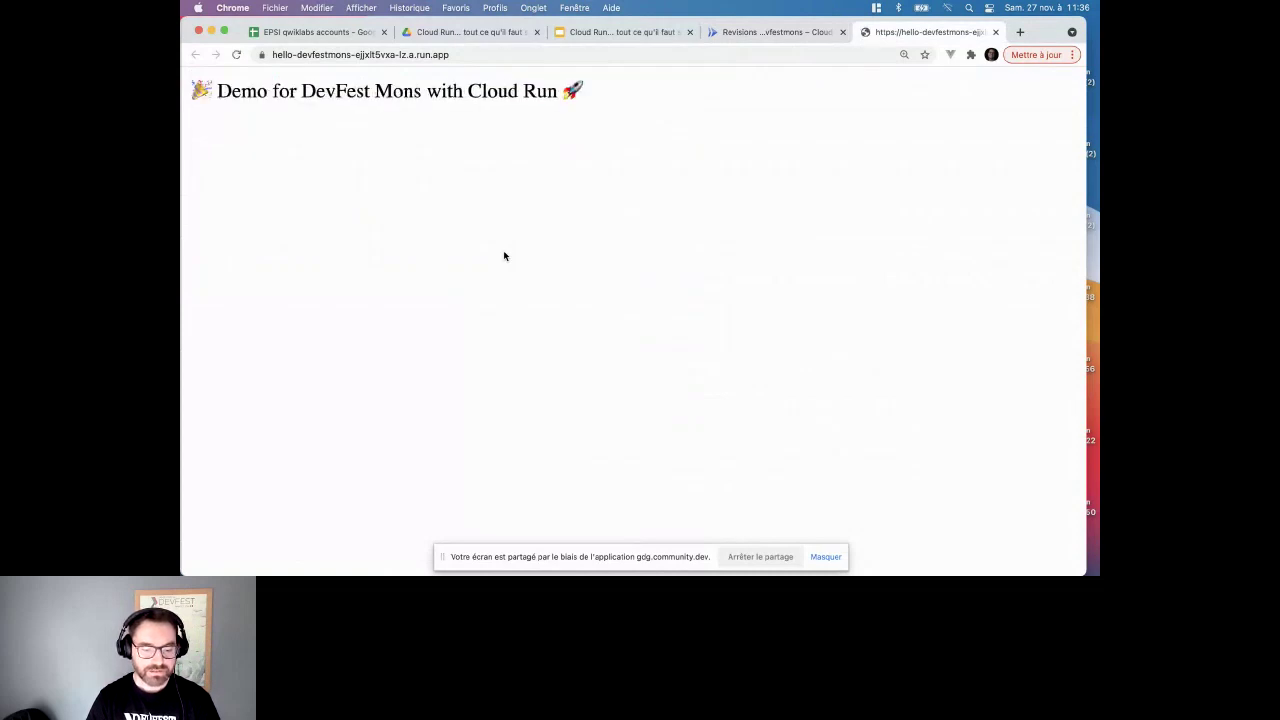
click(467, 56)
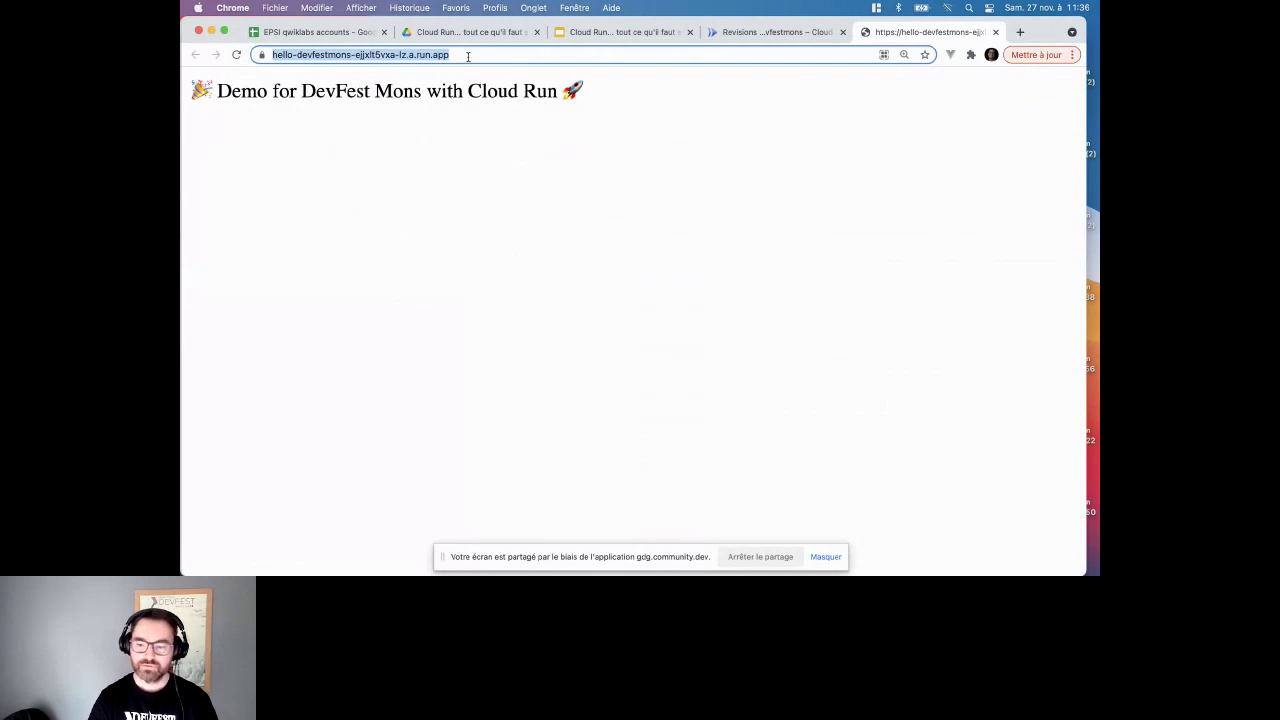
triple_click(465, 90)
click(455, 141)
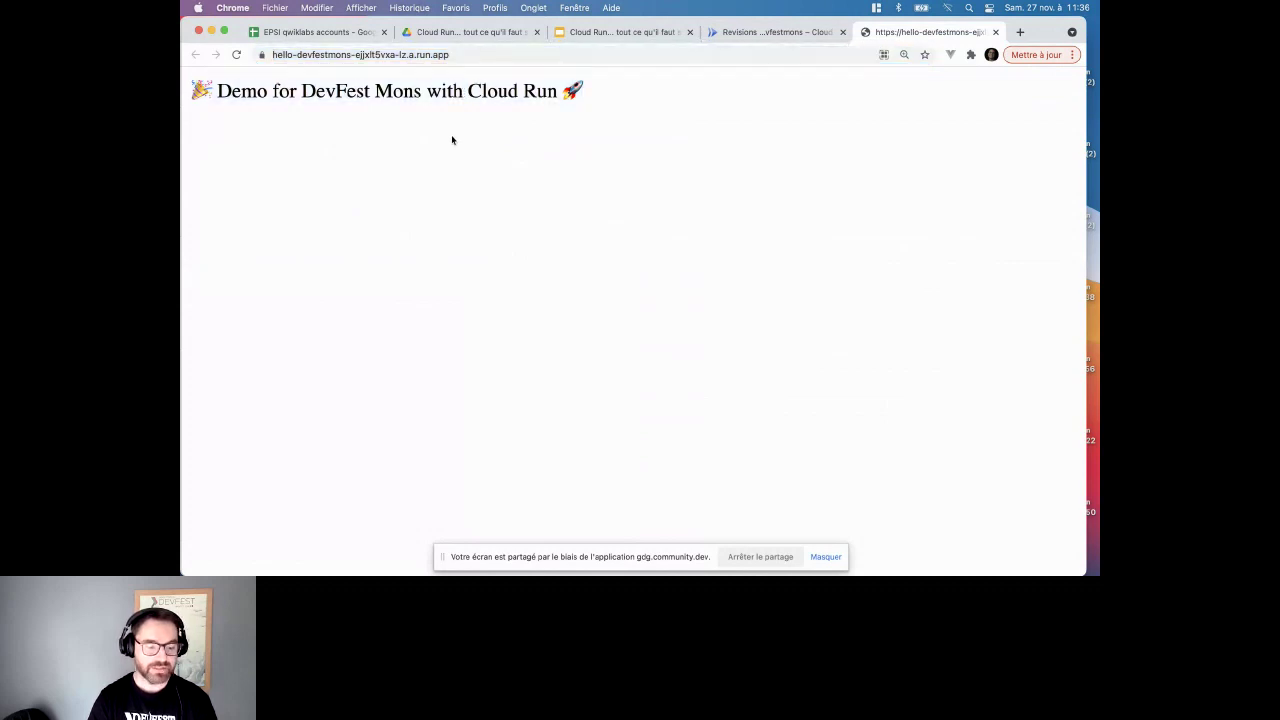
click(769, 33)
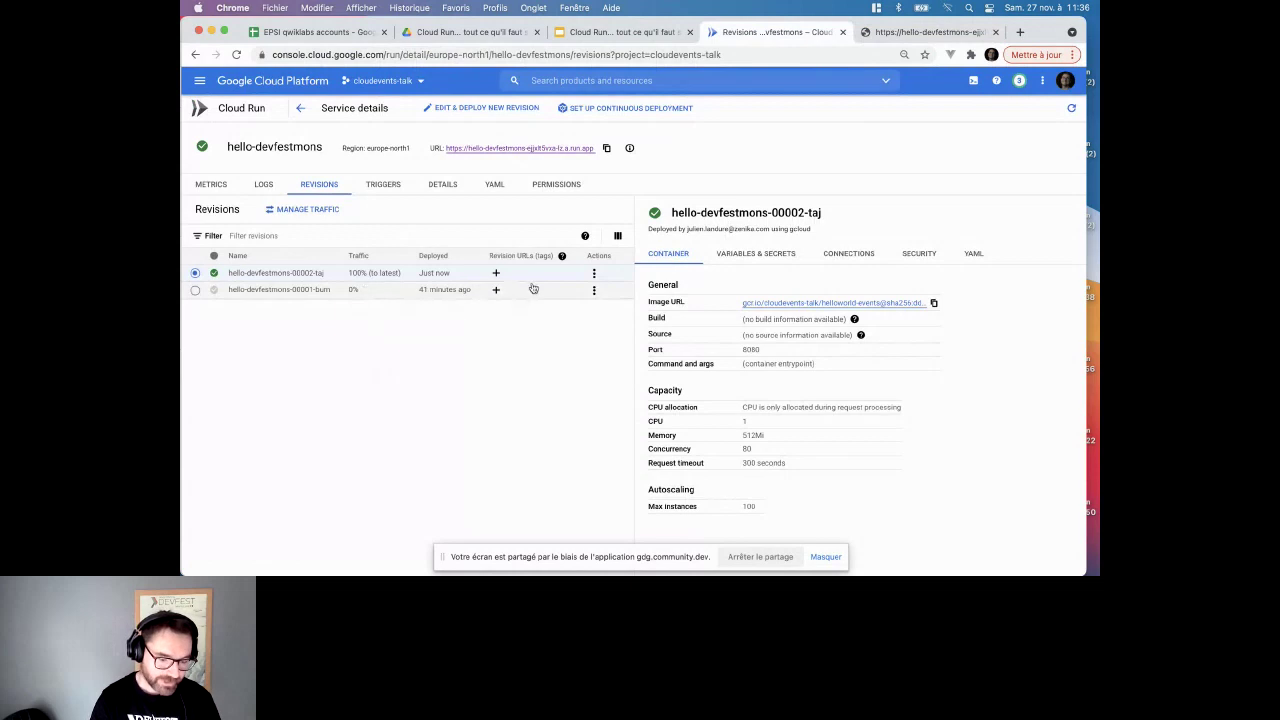
- Tag revision hello-devfestmons-00001-bum with the revision URL 'version1' and save
click(594, 290)
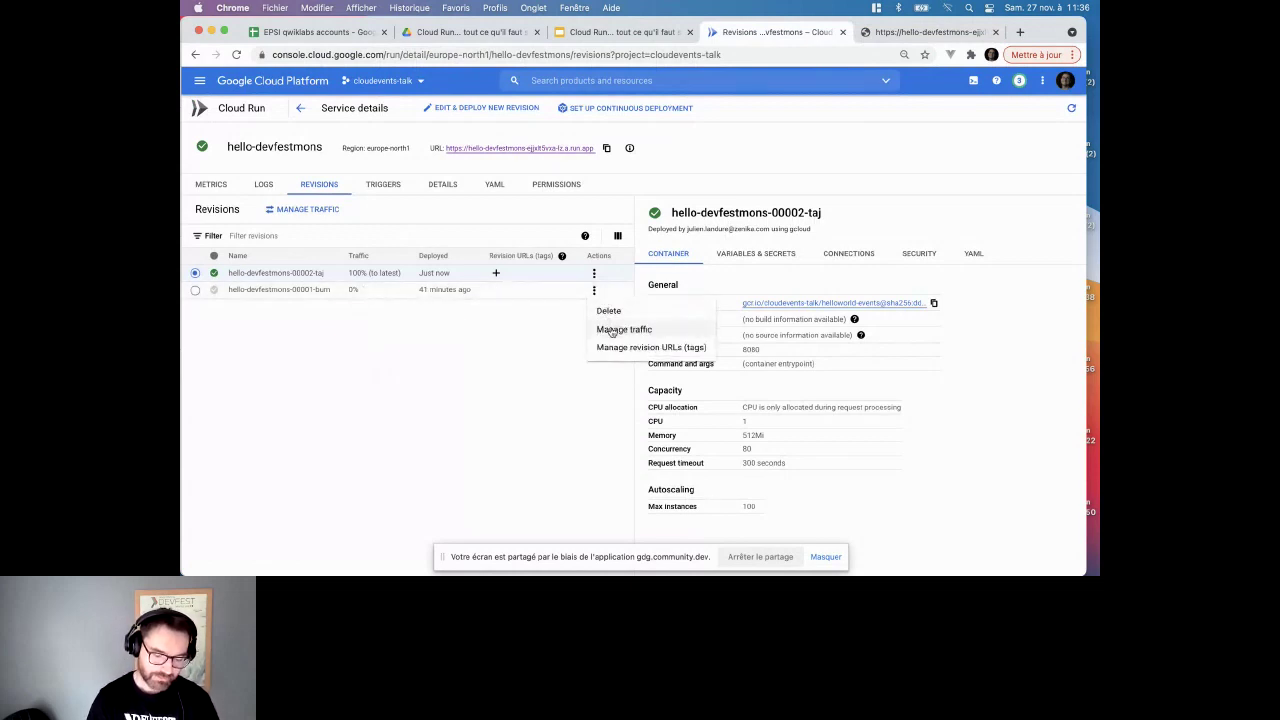
click(594, 290)
click(594, 290)
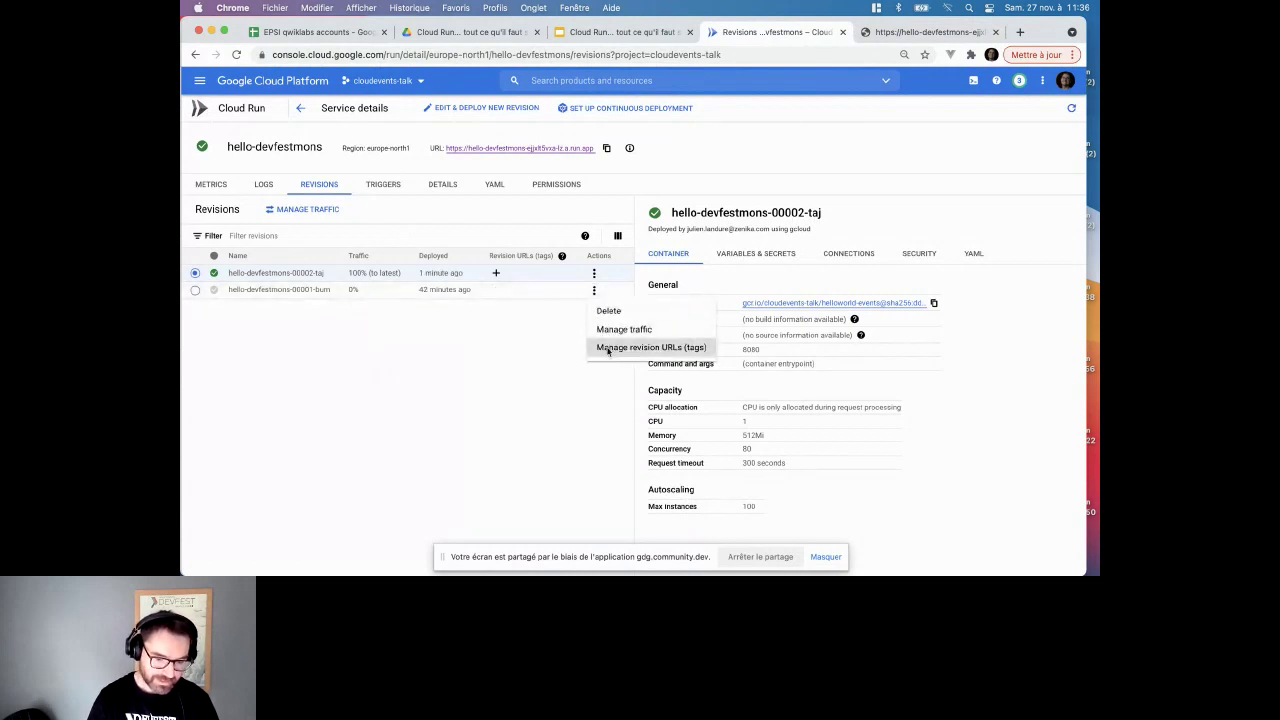
click(607, 348)
text(v)
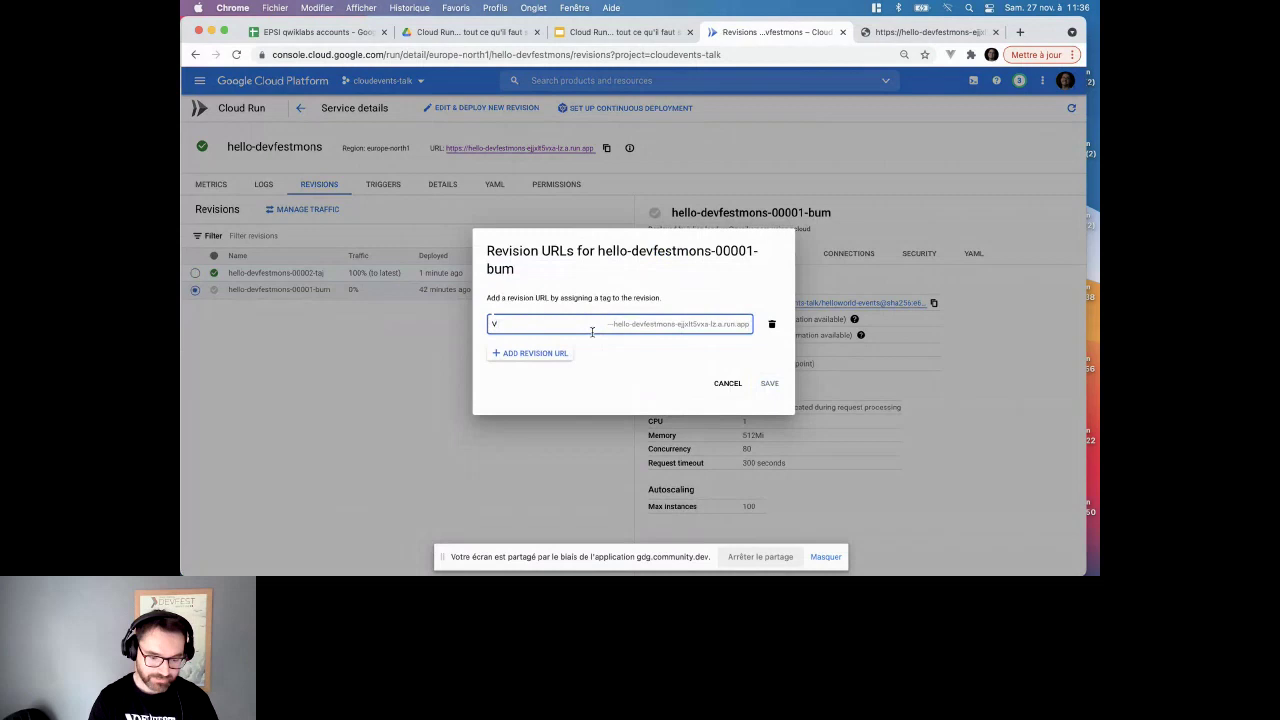
text(1)
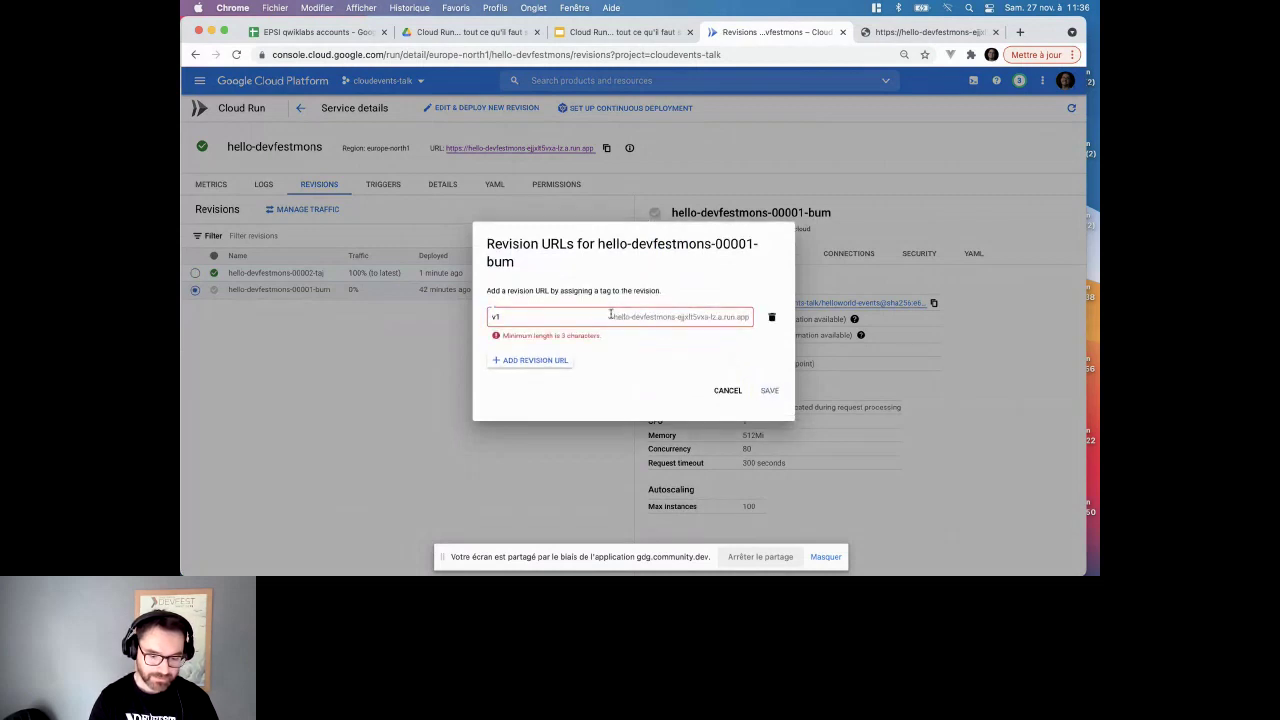
key(BackSpace)
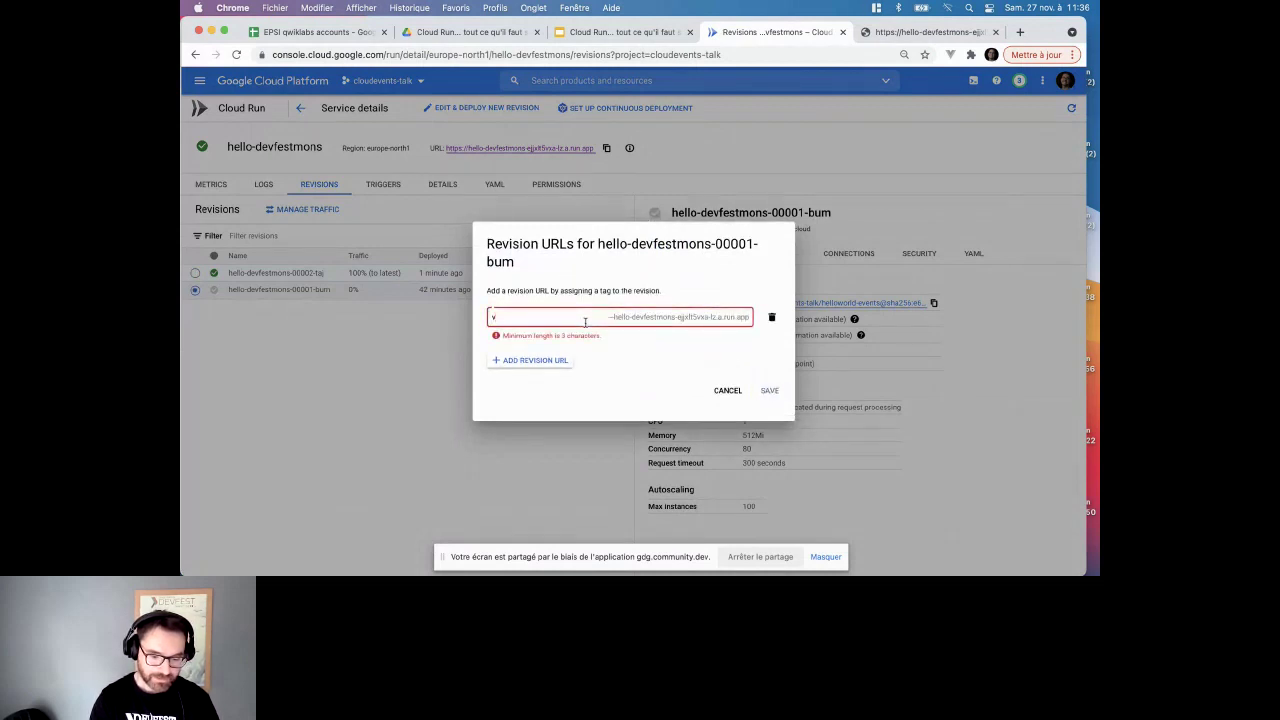
text(ersion1)
click(770, 385)
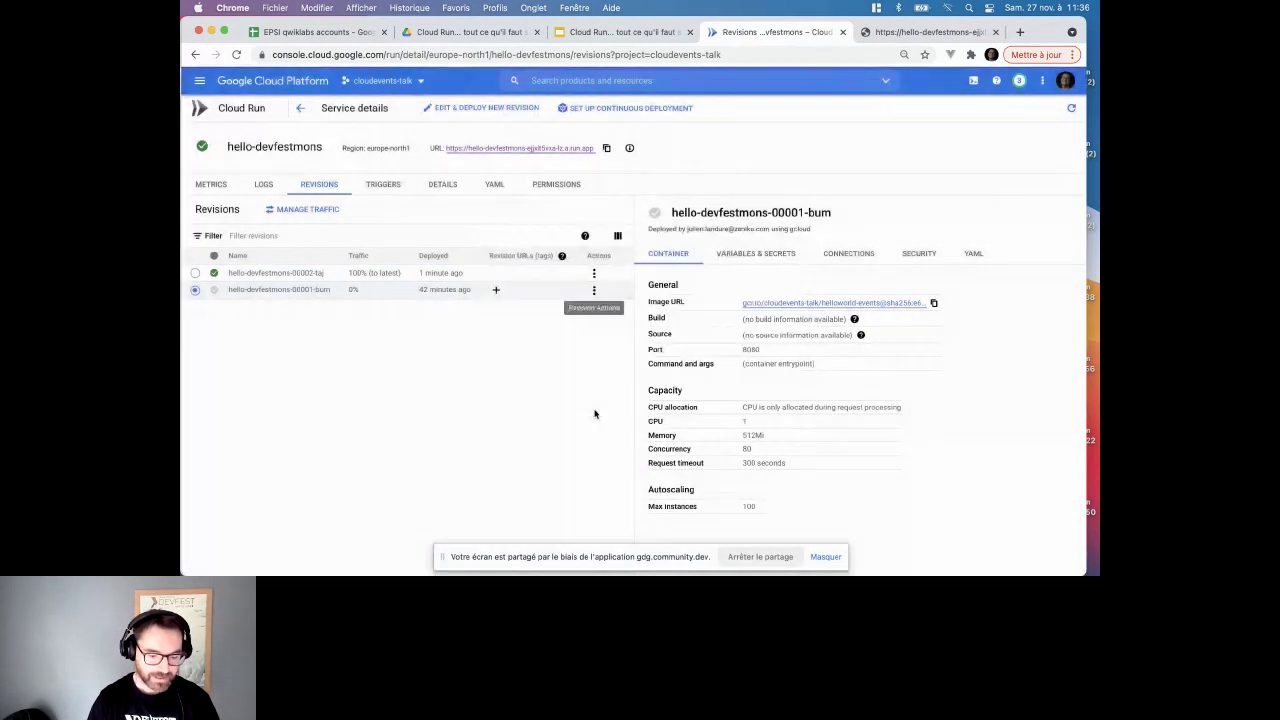
- On 00002-taj keep the version2 tag and add a 'staging' URL following the latest revision
click(594, 356)
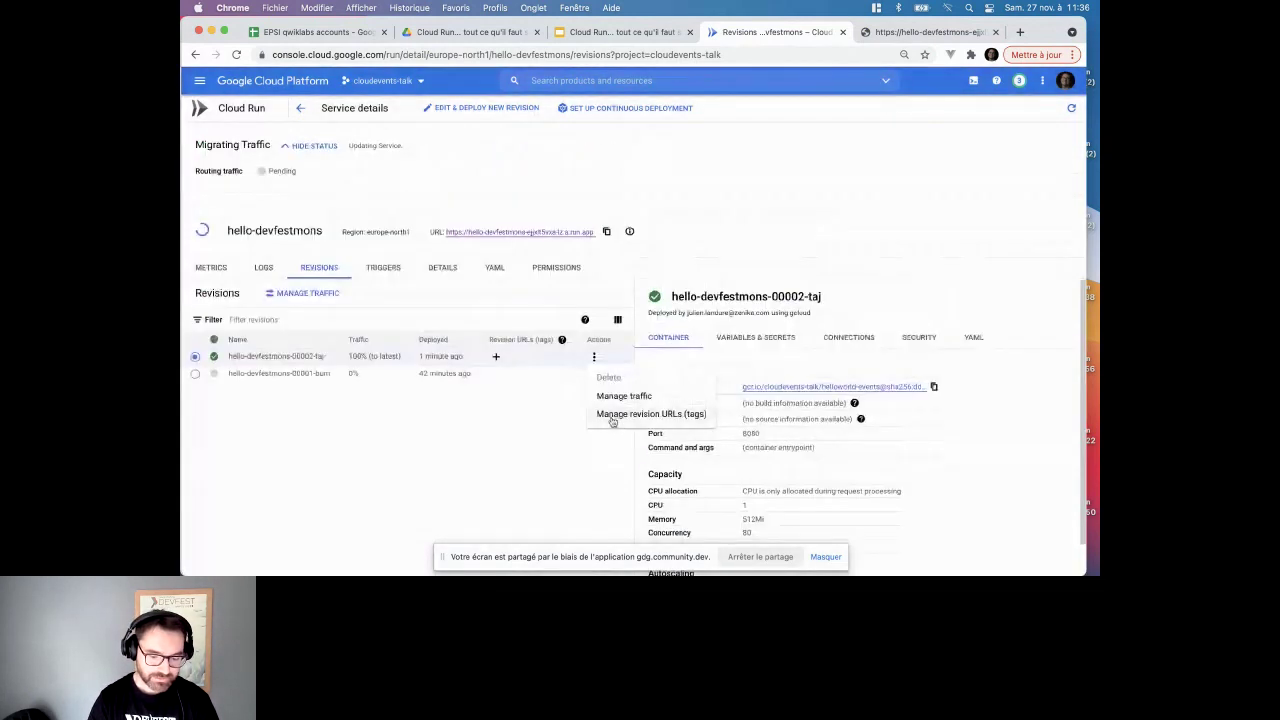
click(613, 414)
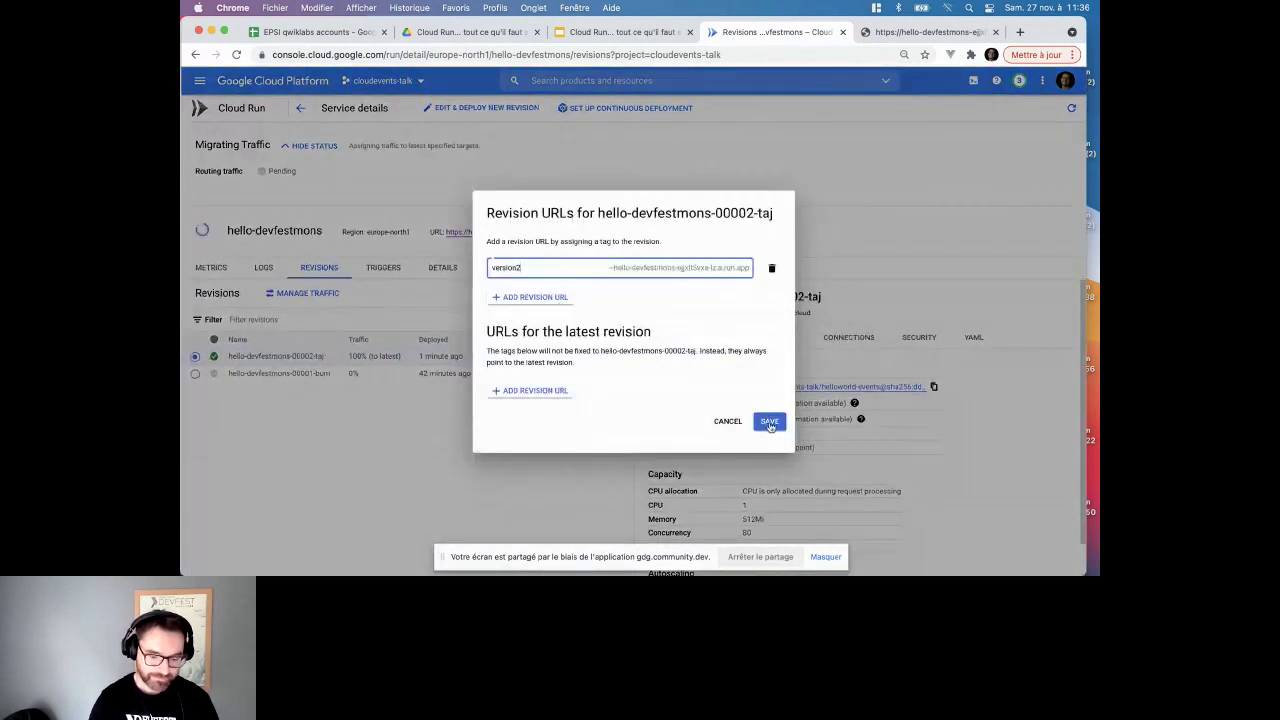
click(770, 423)
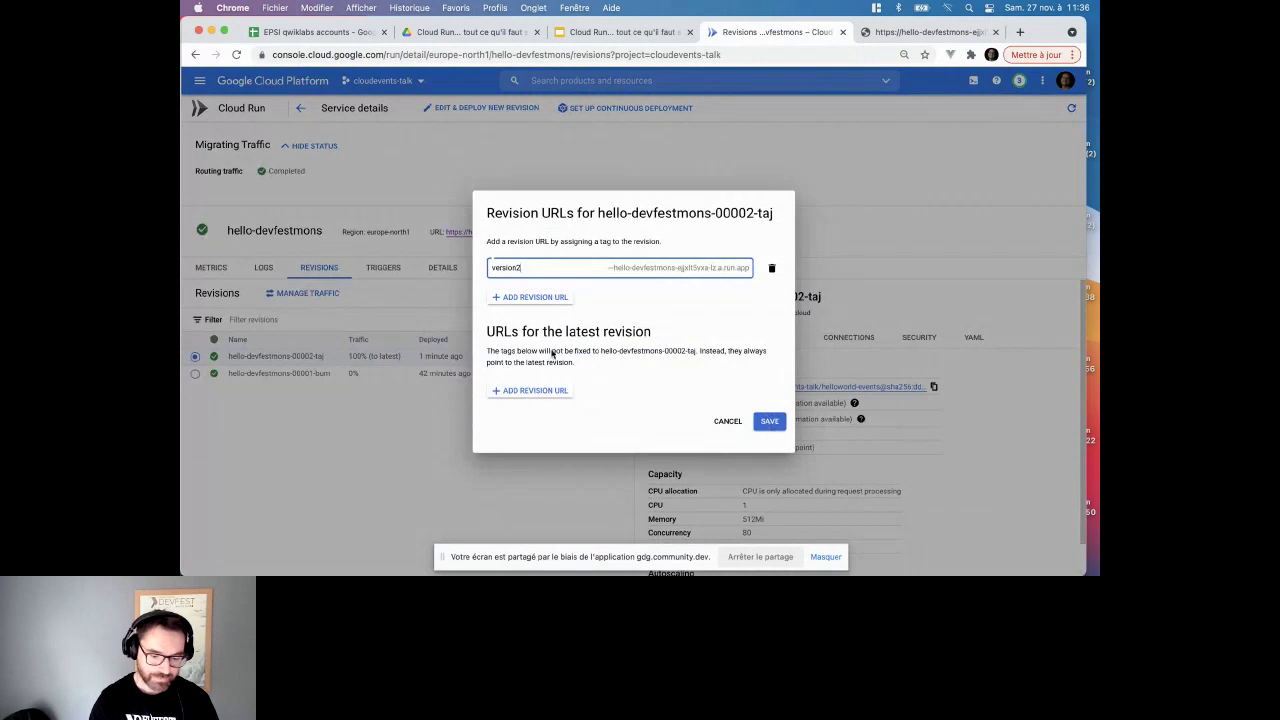
click(545, 391)
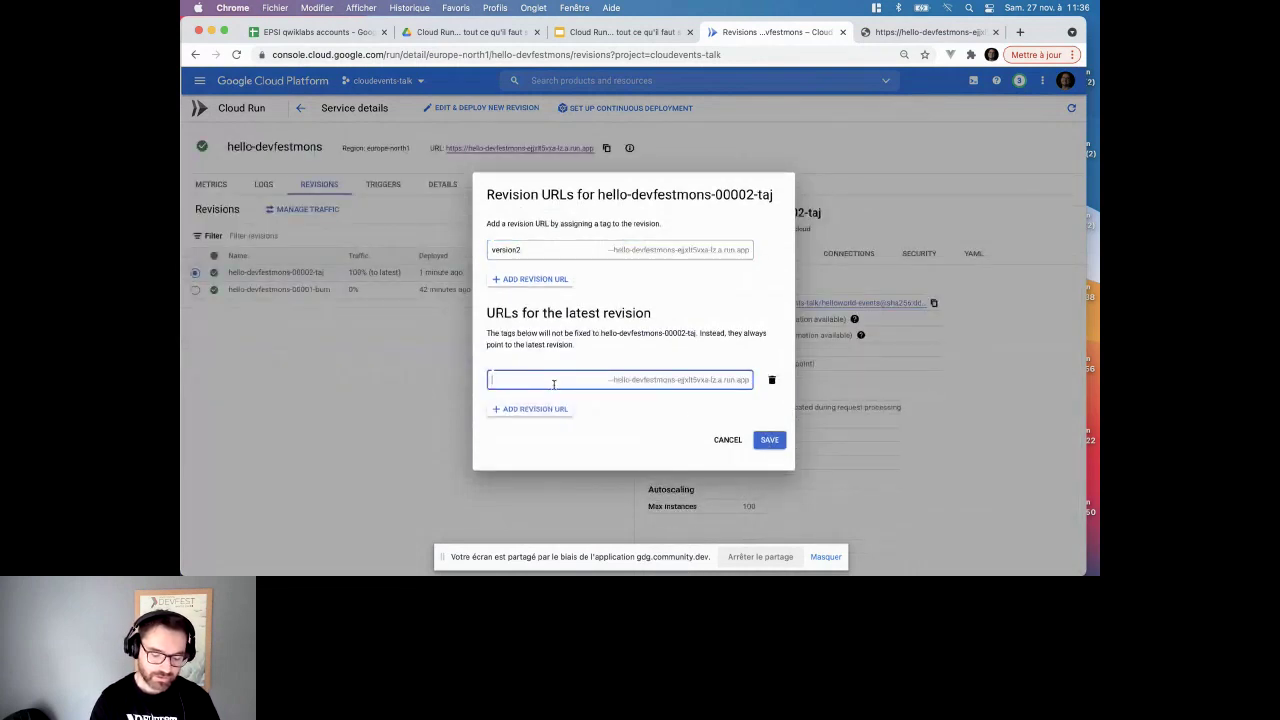
text(test)
key(super+a)
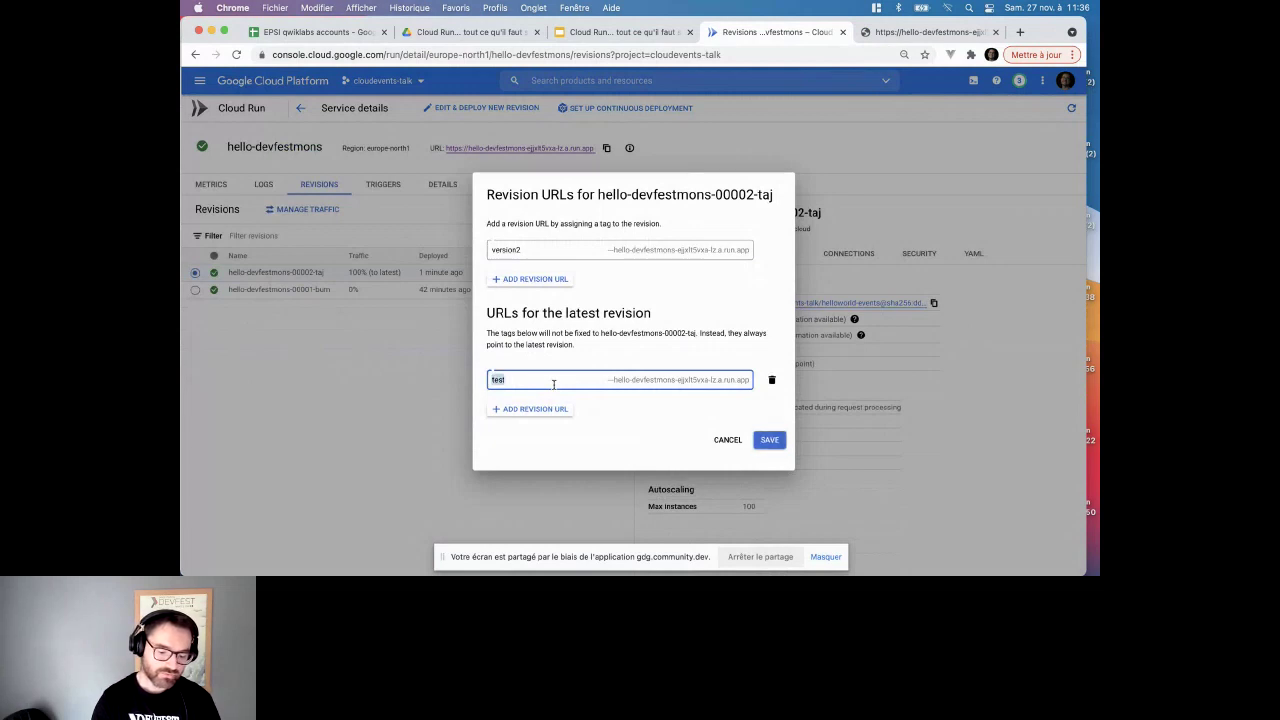
text(qualif)
click(648, 420)
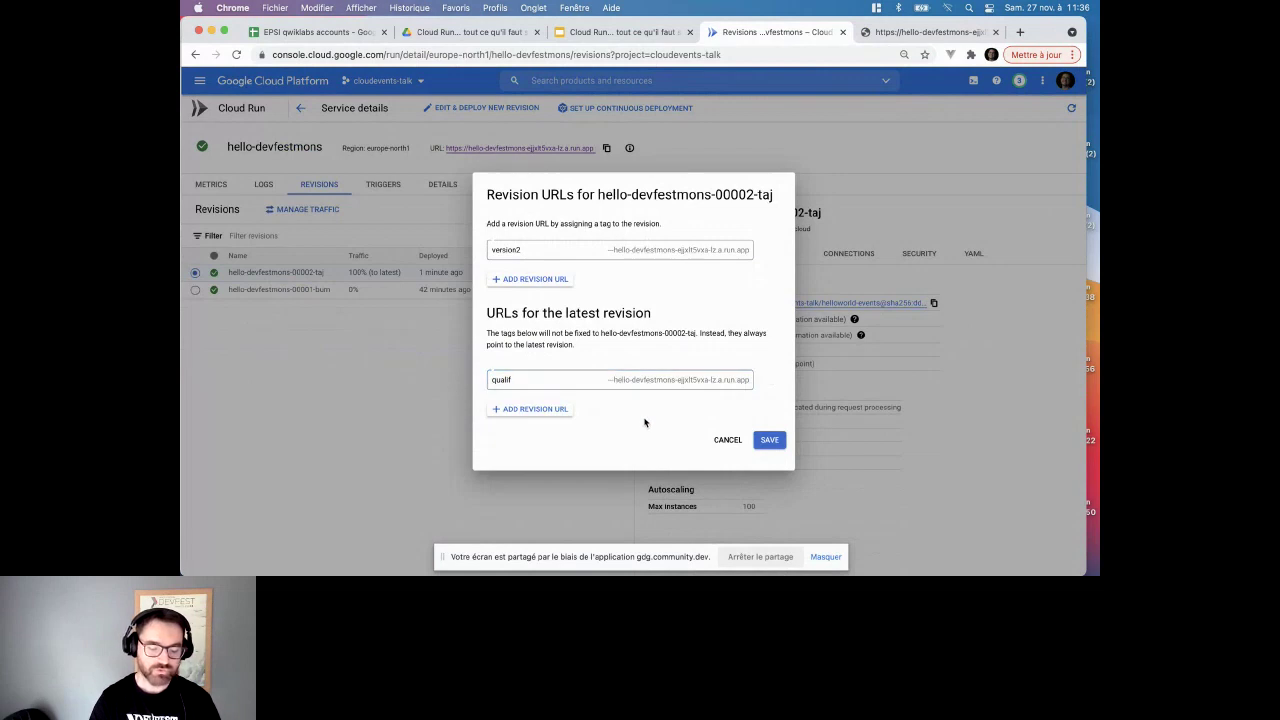
click(588, 383)
key(super+a)
text(staging)
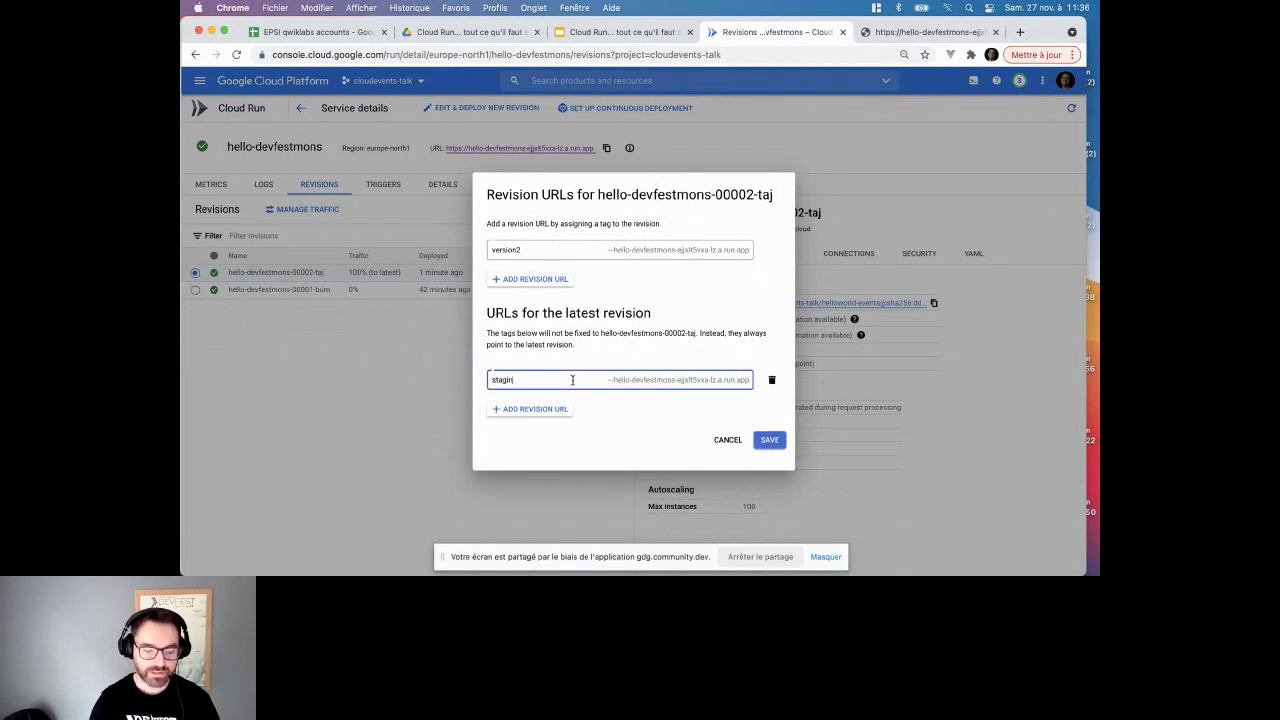
click(771, 441)
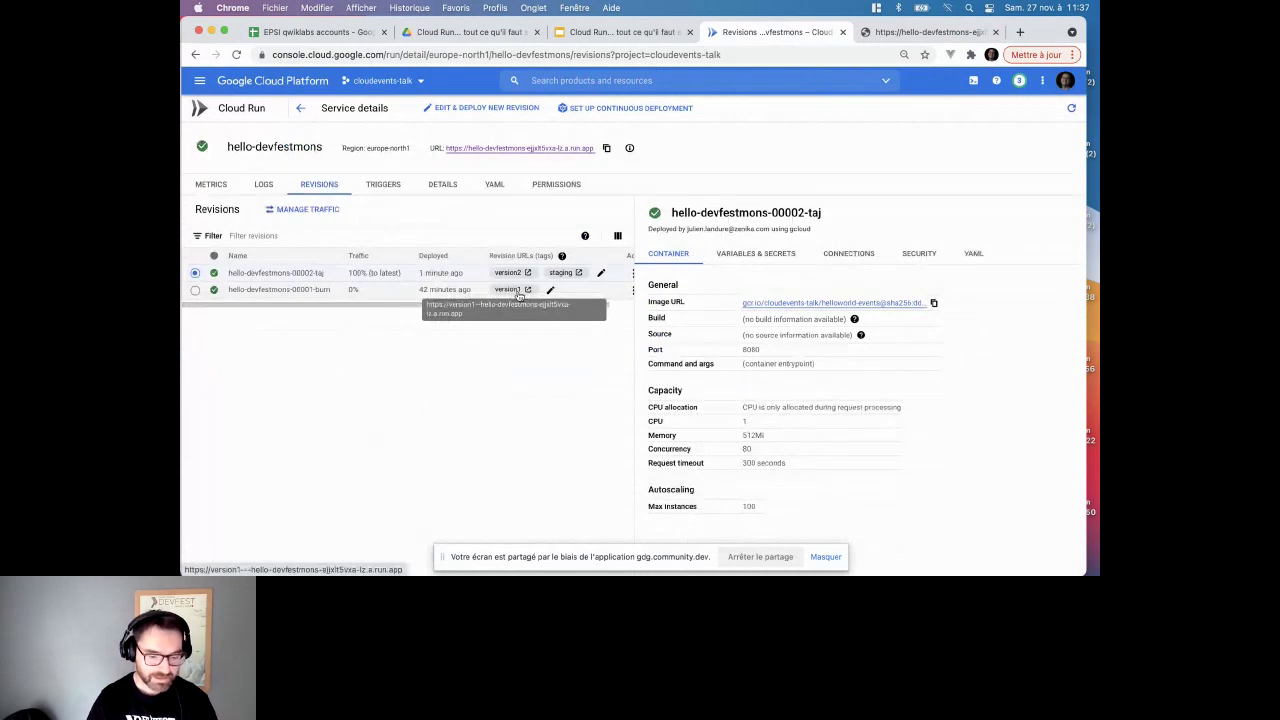
- Open the version1 tagged URL in a new tab and zoom in on the page
click(518, 292)
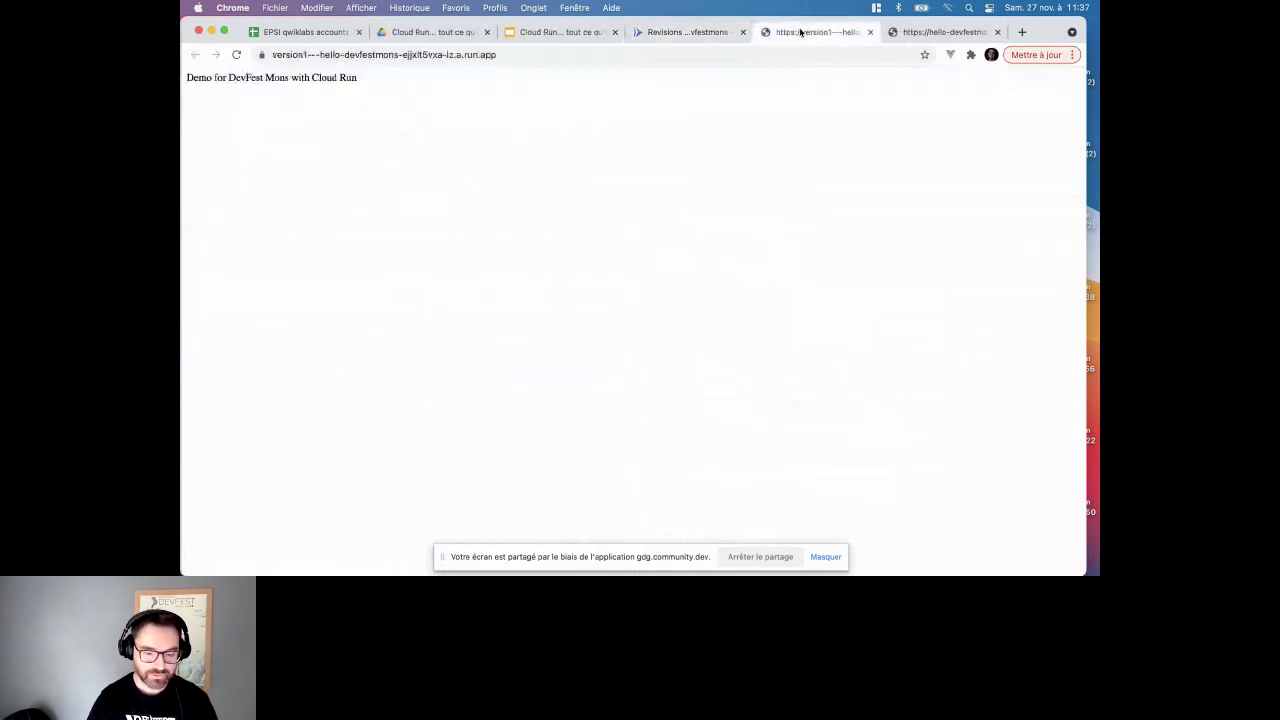
key(super+equal)
key(super+equal)
key(super+equal)
key(super+equal)
key(super+equal)
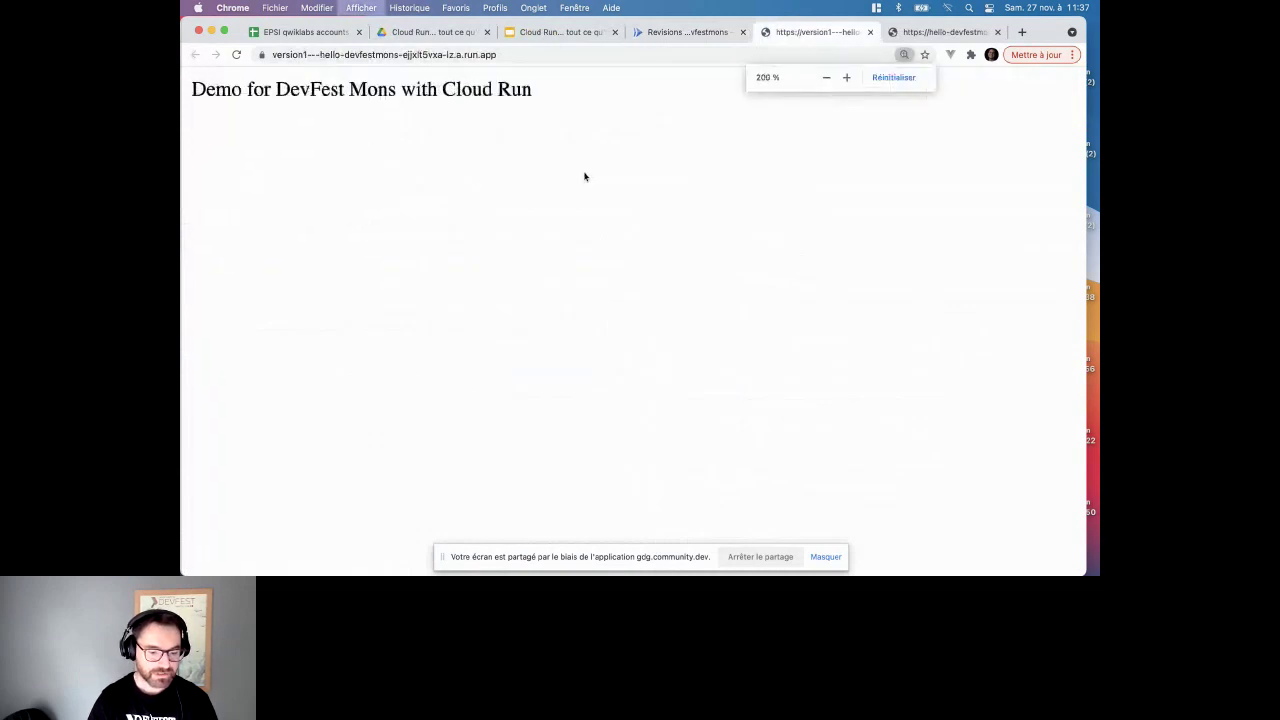
click(525, 56)
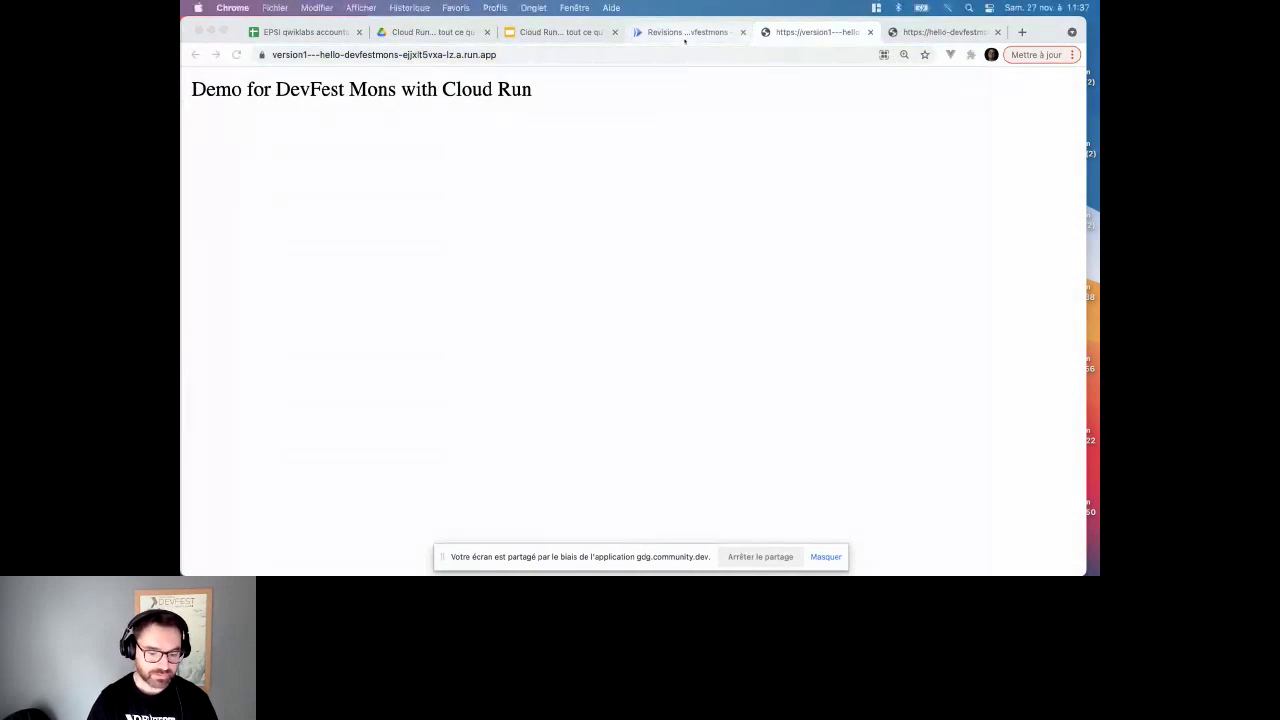
- Open the version2 tagged URL zoomed in, compare it with version1, and return to revisions
click(685, 32)
click(543, 268)
key(super+plus)
key(super+plus)
key(super+plus)
key(super+plus)
click(410, 54)
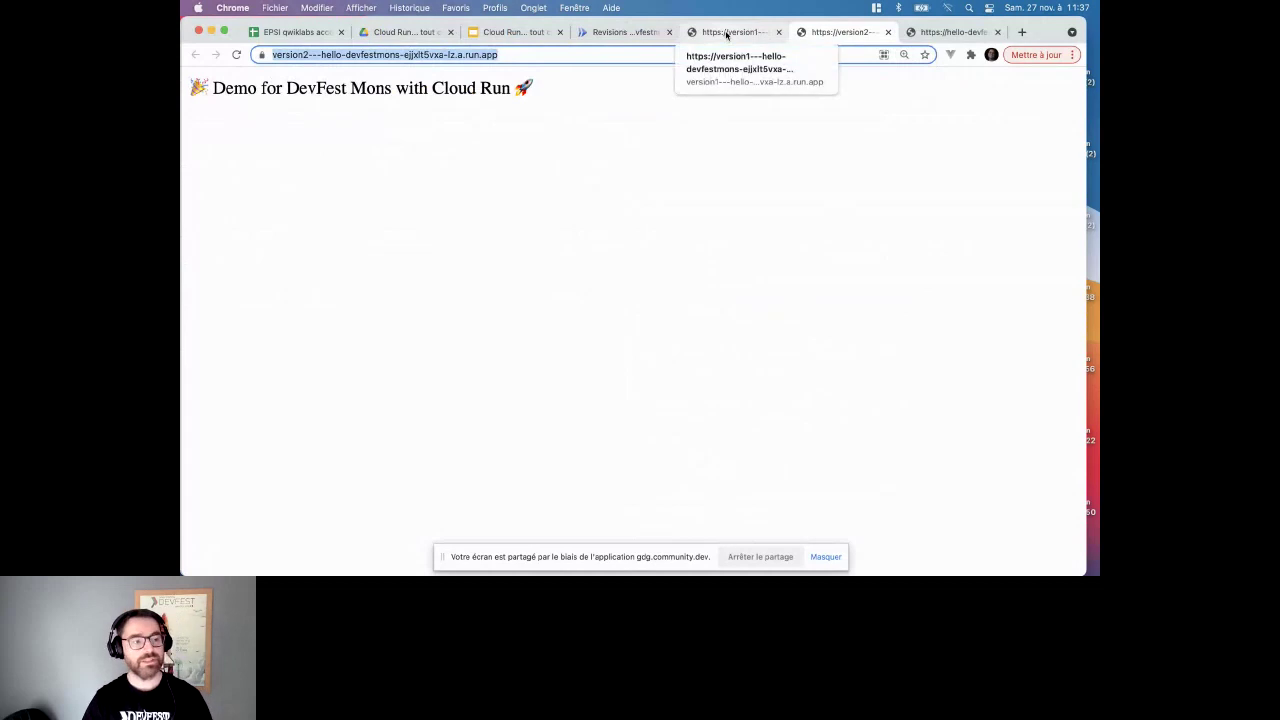
click(727, 33)
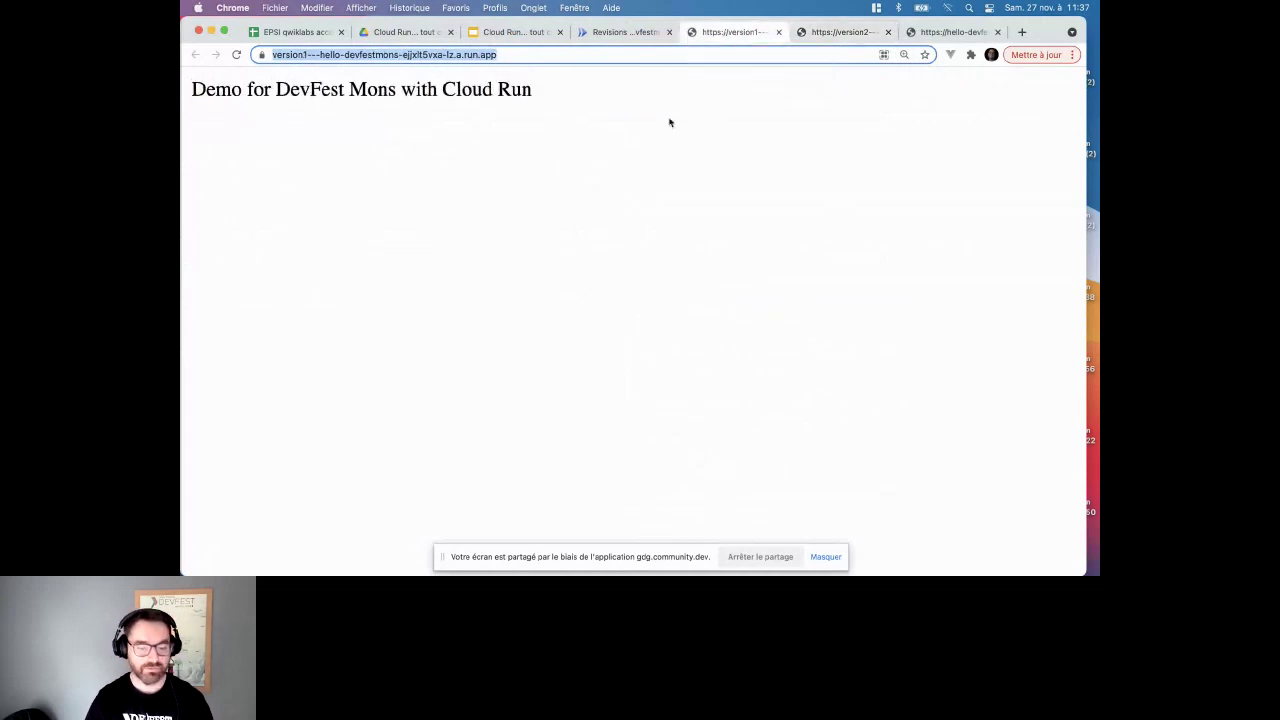
click(646, 31)
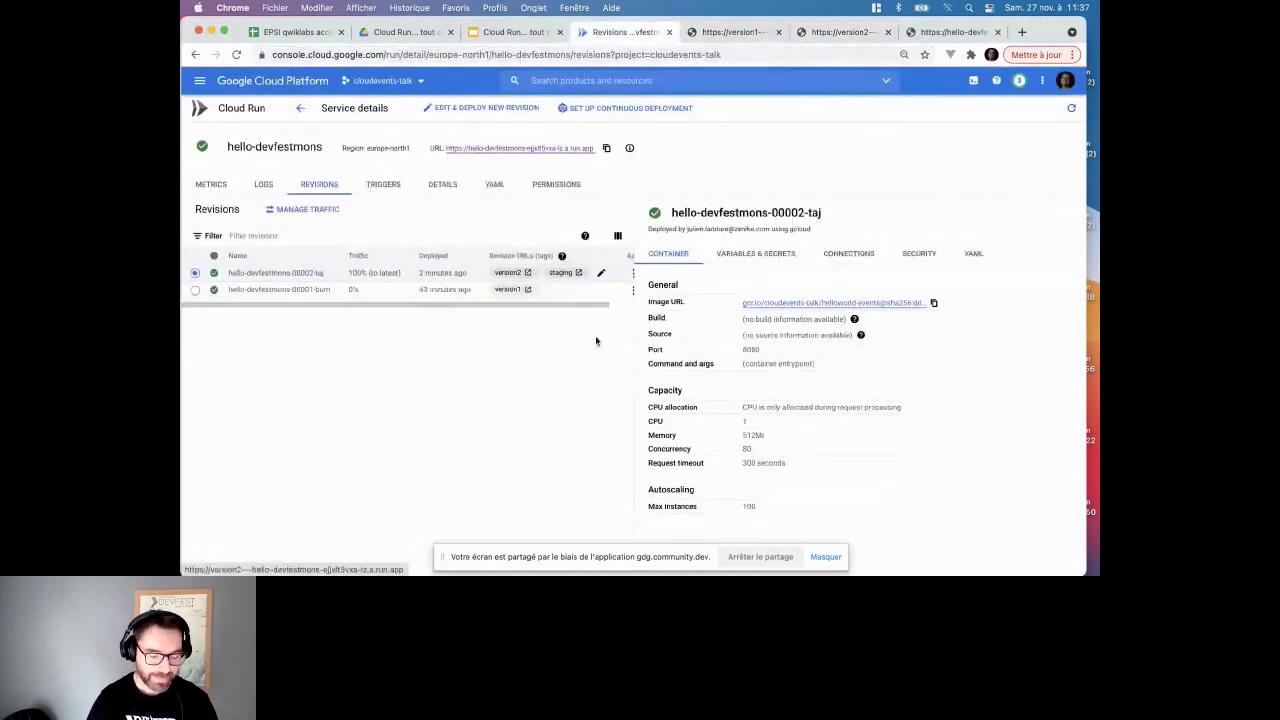
- Open Manage traffic from 00001-bum's actions and give hello-devfestmons-00001-bum 95%
scroll(520, 295, right, 2)
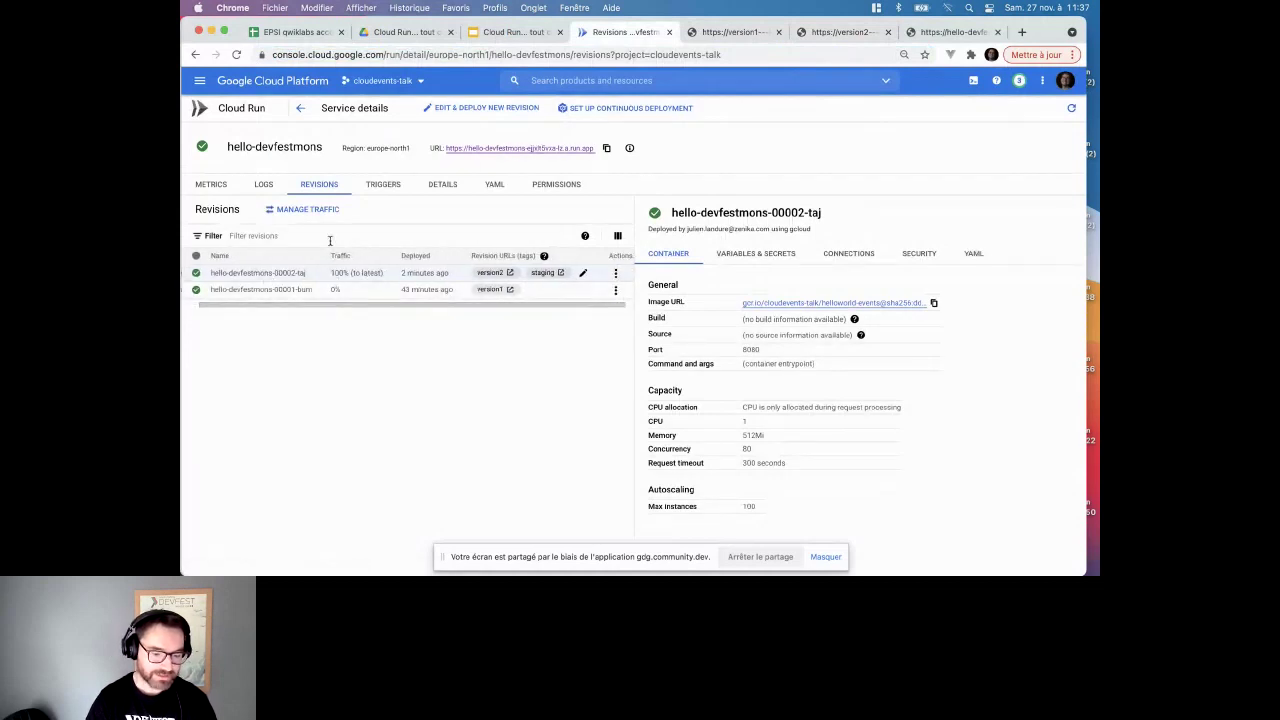
click(616, 292)
click(632, 328)
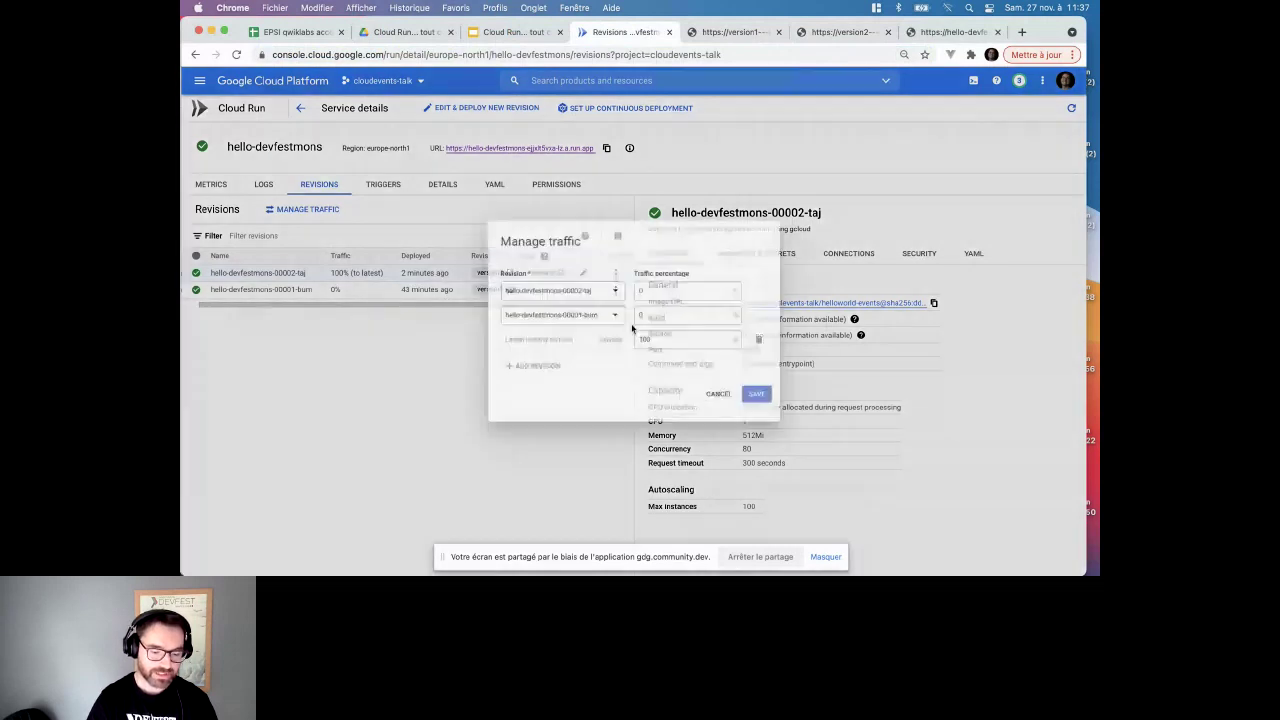
click(650, 289)
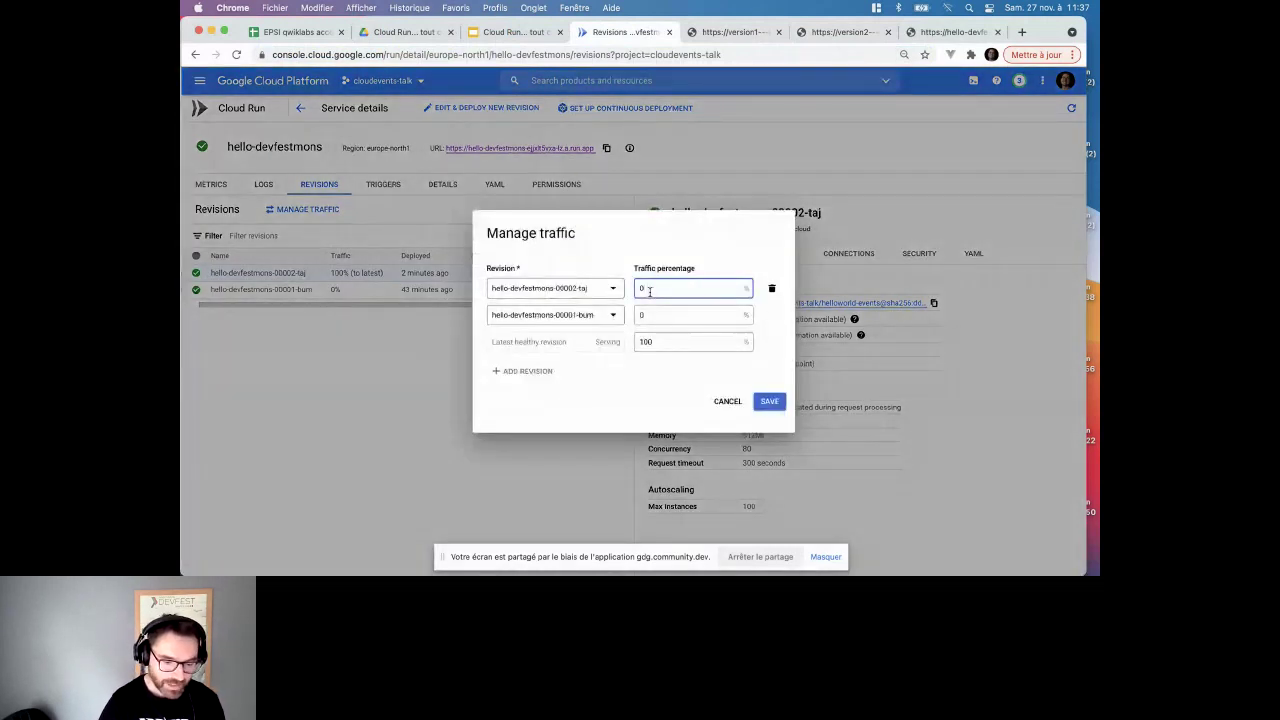
key(BackSpace)
click(660, 320)
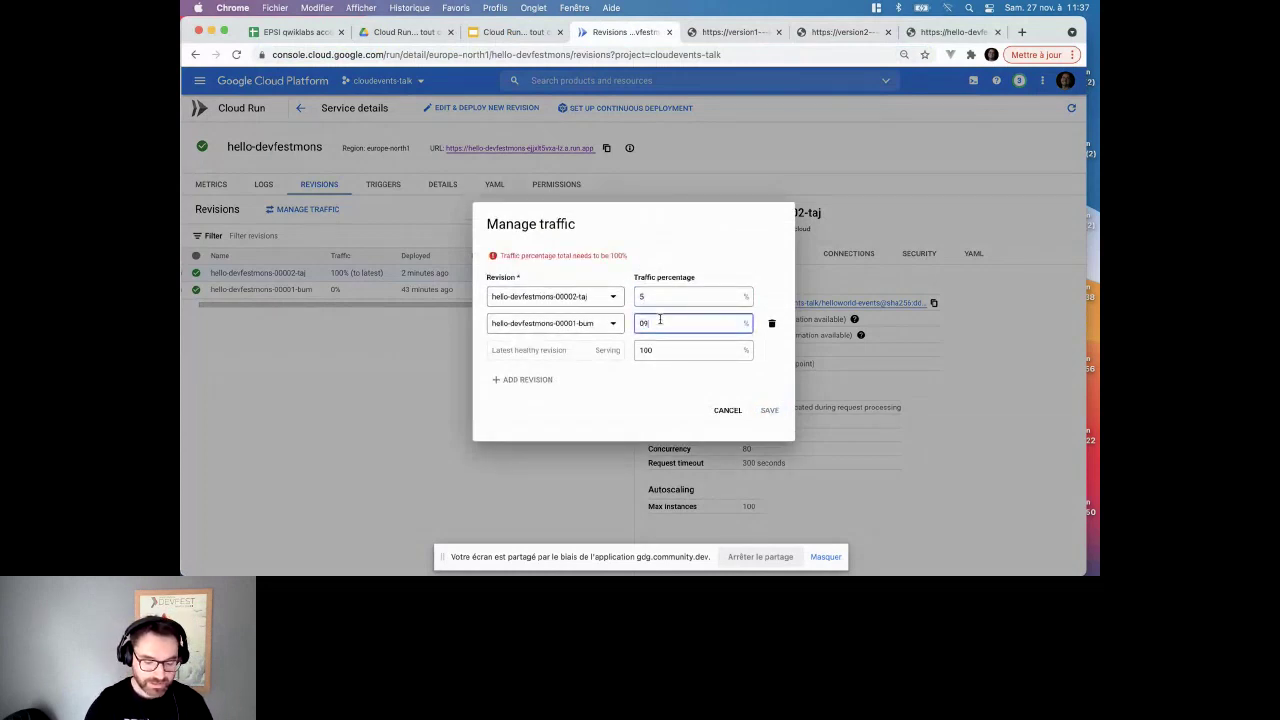
text(95)
double_click(645, 330)
click(634, 420)
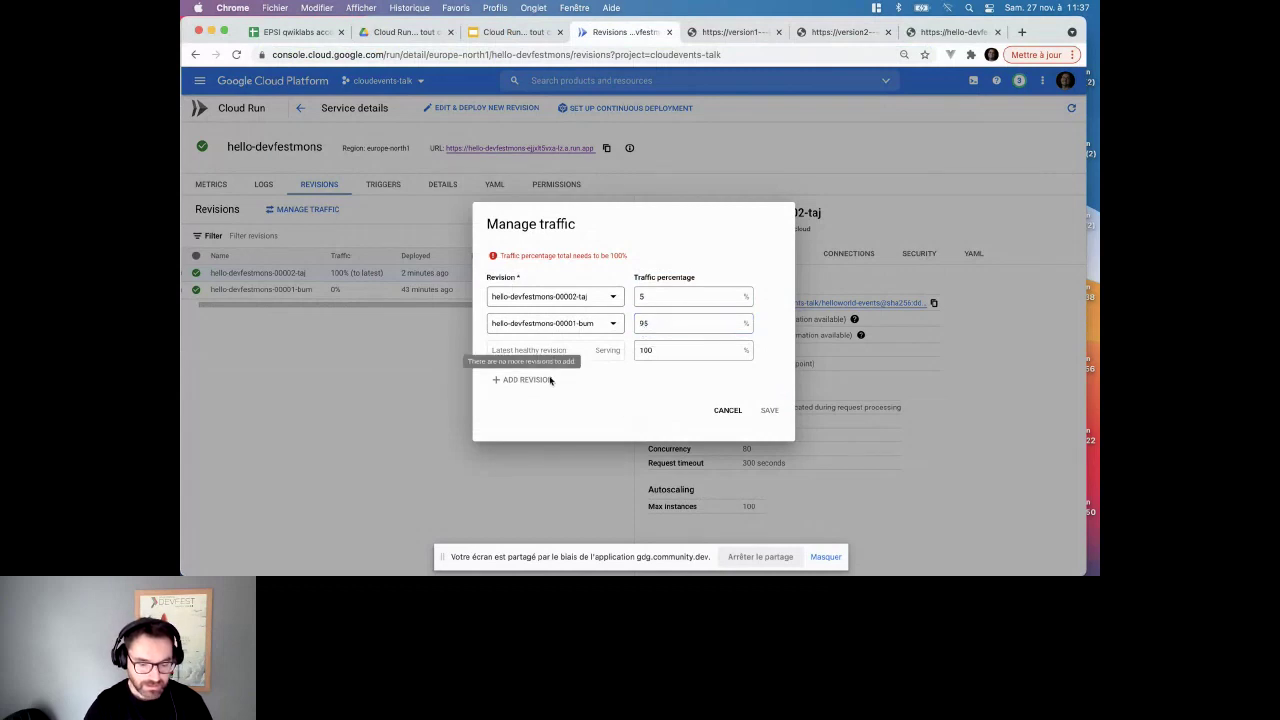
- Set the latest healthy revision to 5% and 00002-taj to 0%, then save the split
click(655, 292)
click(656, 350)
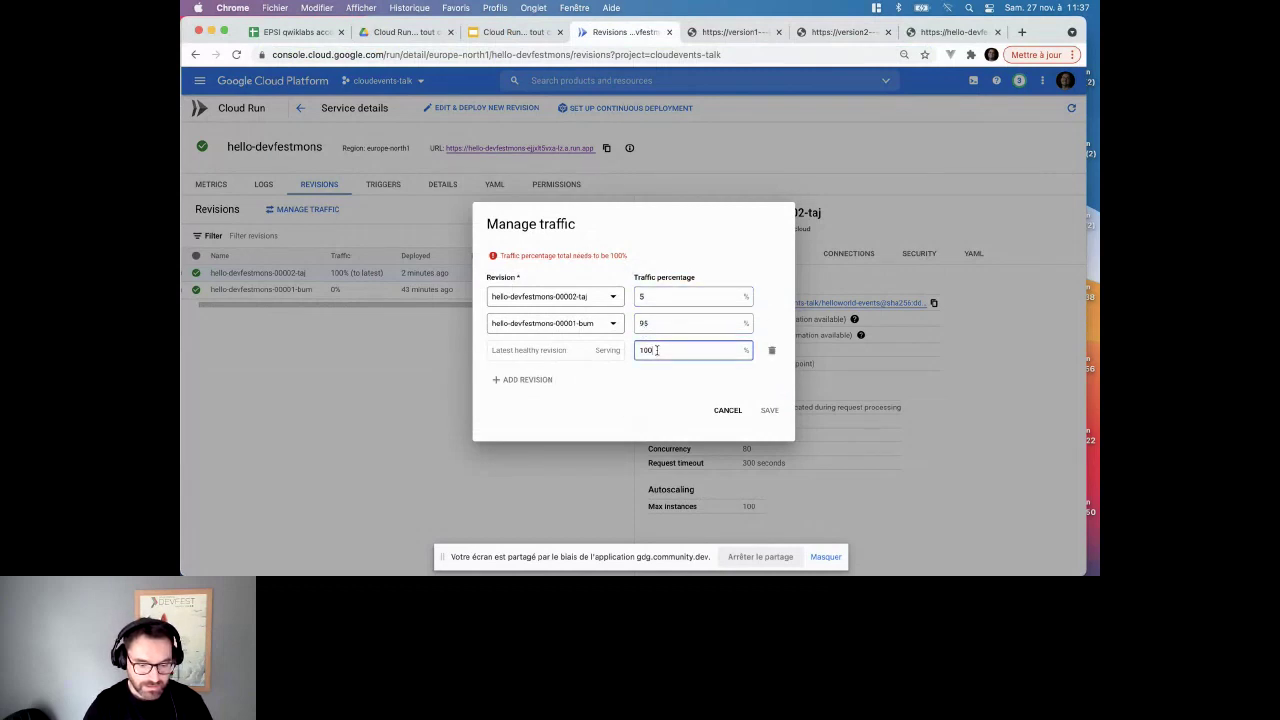
key(BackSpace)
click(652, 372)
click(681, 332)
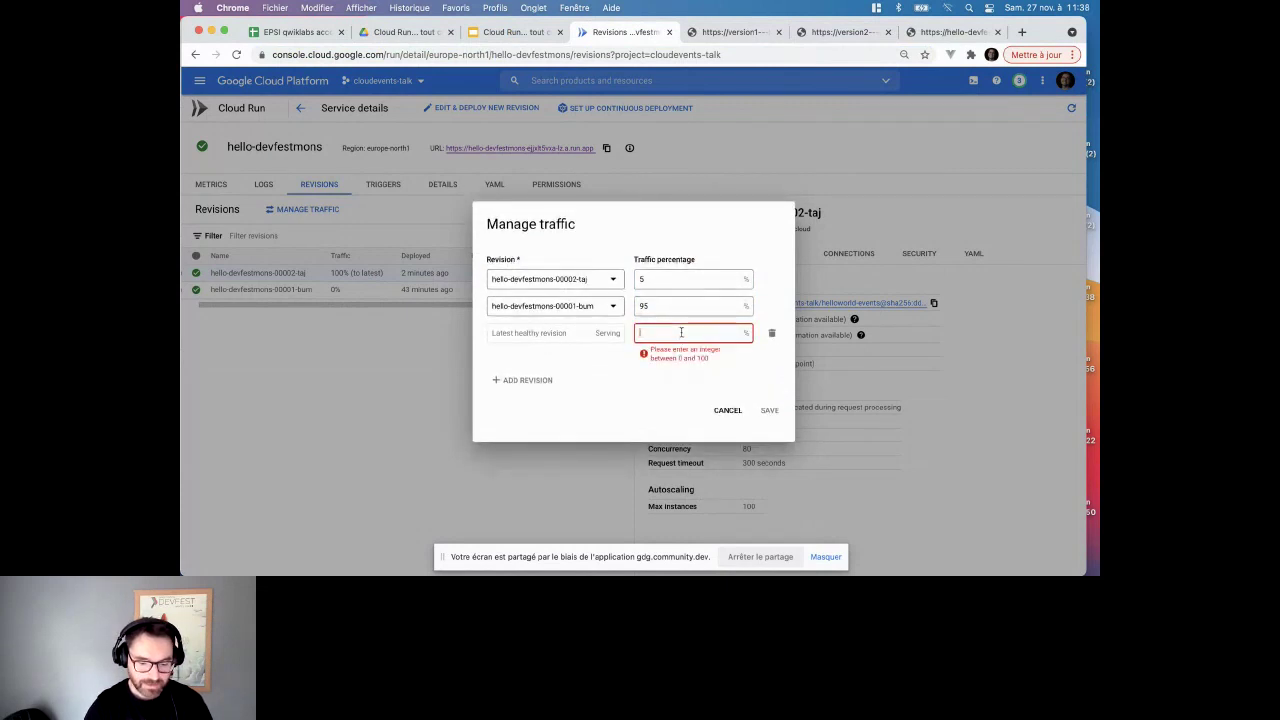
text(5)
click(660, 294)
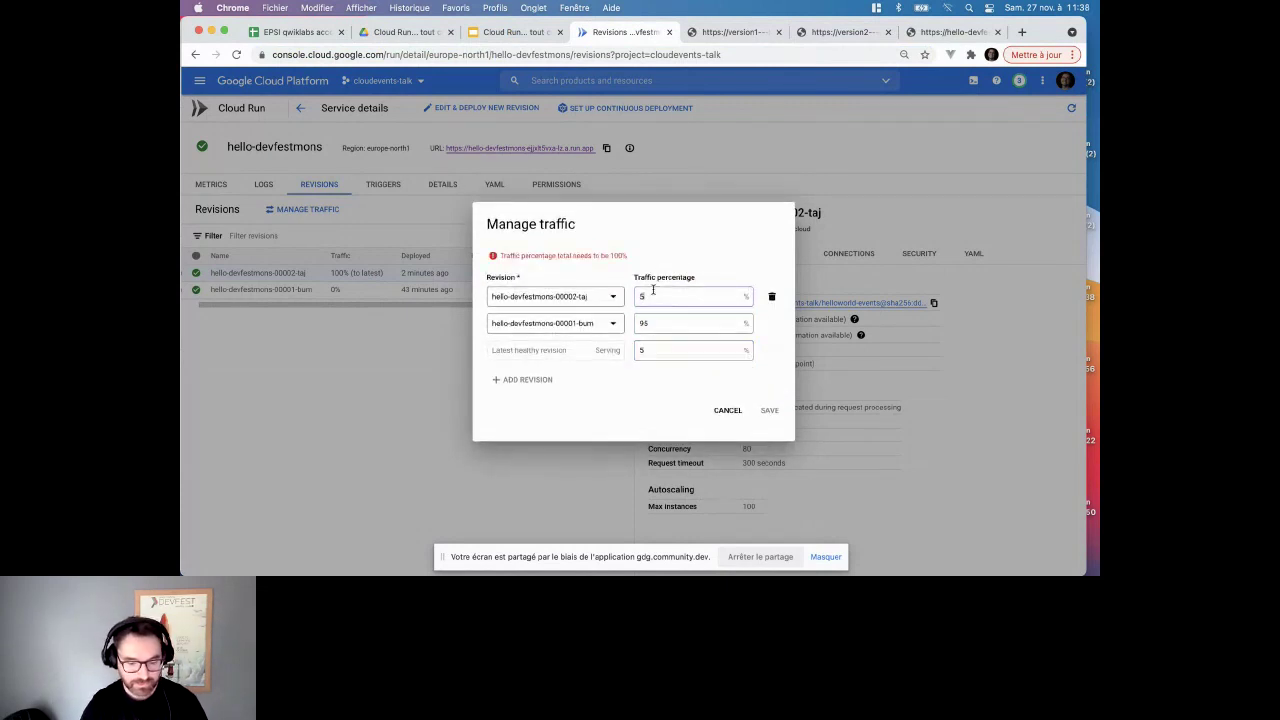
key(BackSpace)
text(0)
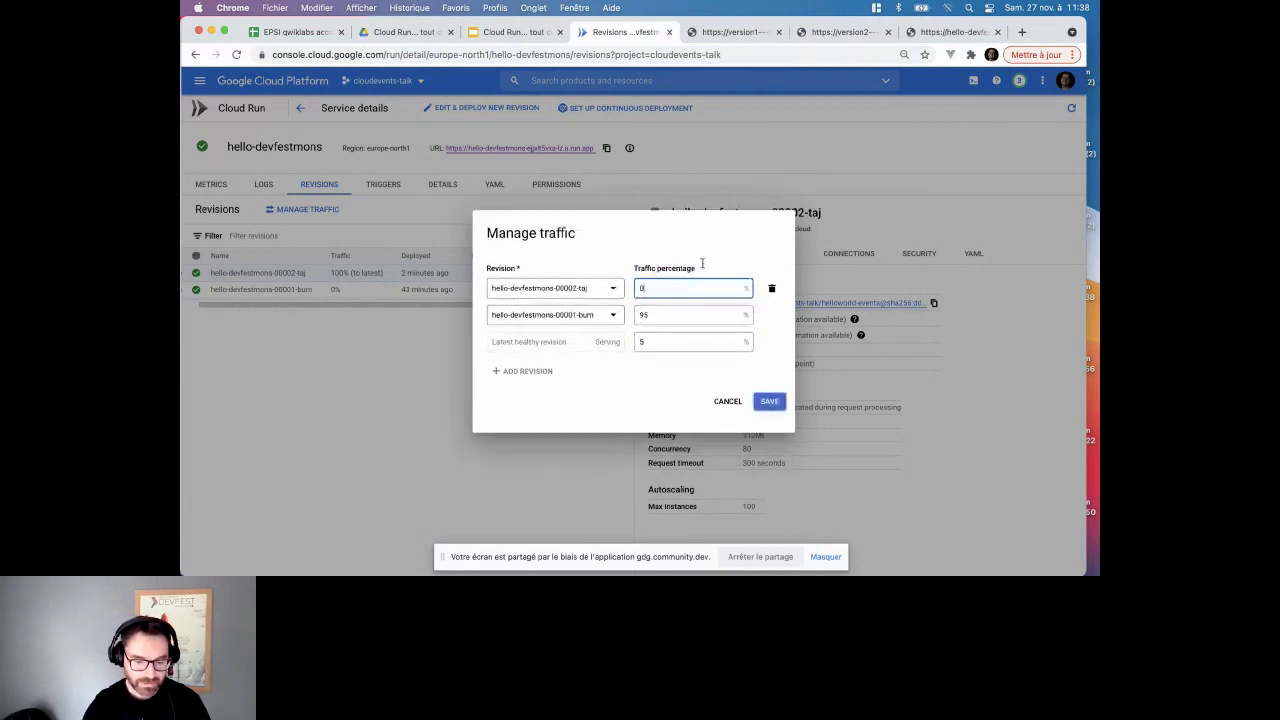
click(770, 403)
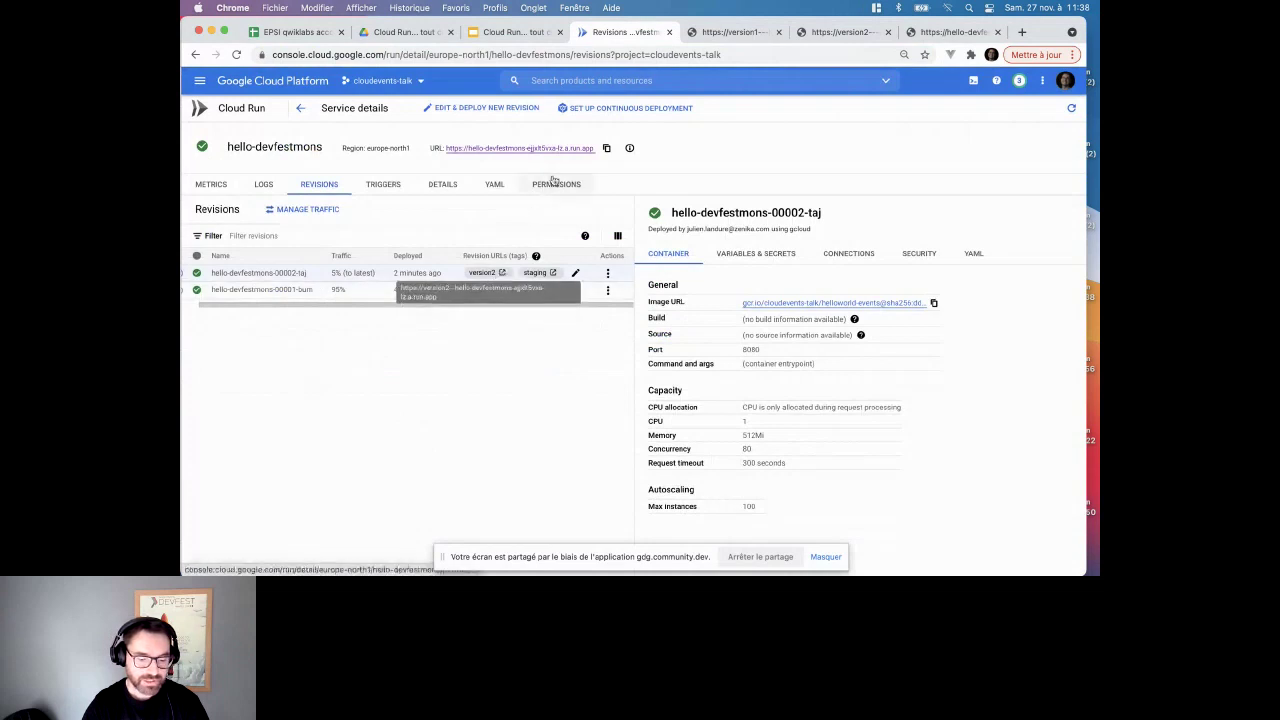
click(567, 150)
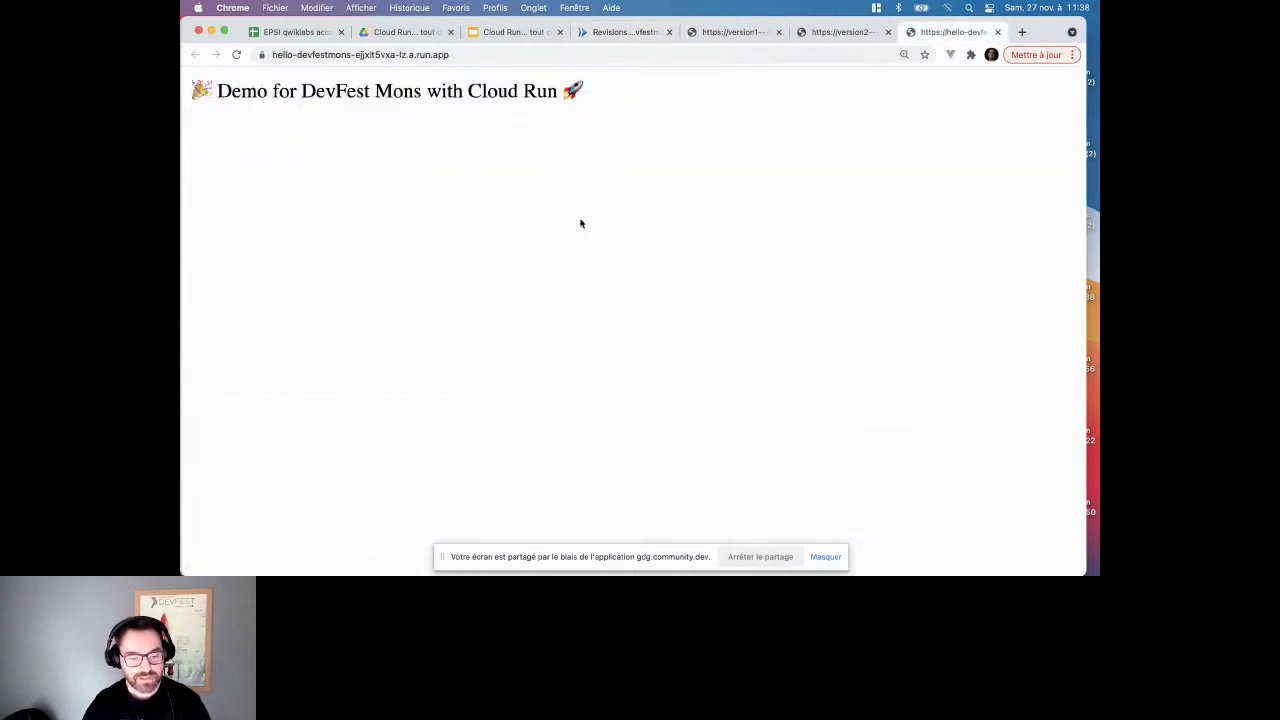
- Reload the service page three times to see emoji and plain headings, then return to revisions
key(super+r)
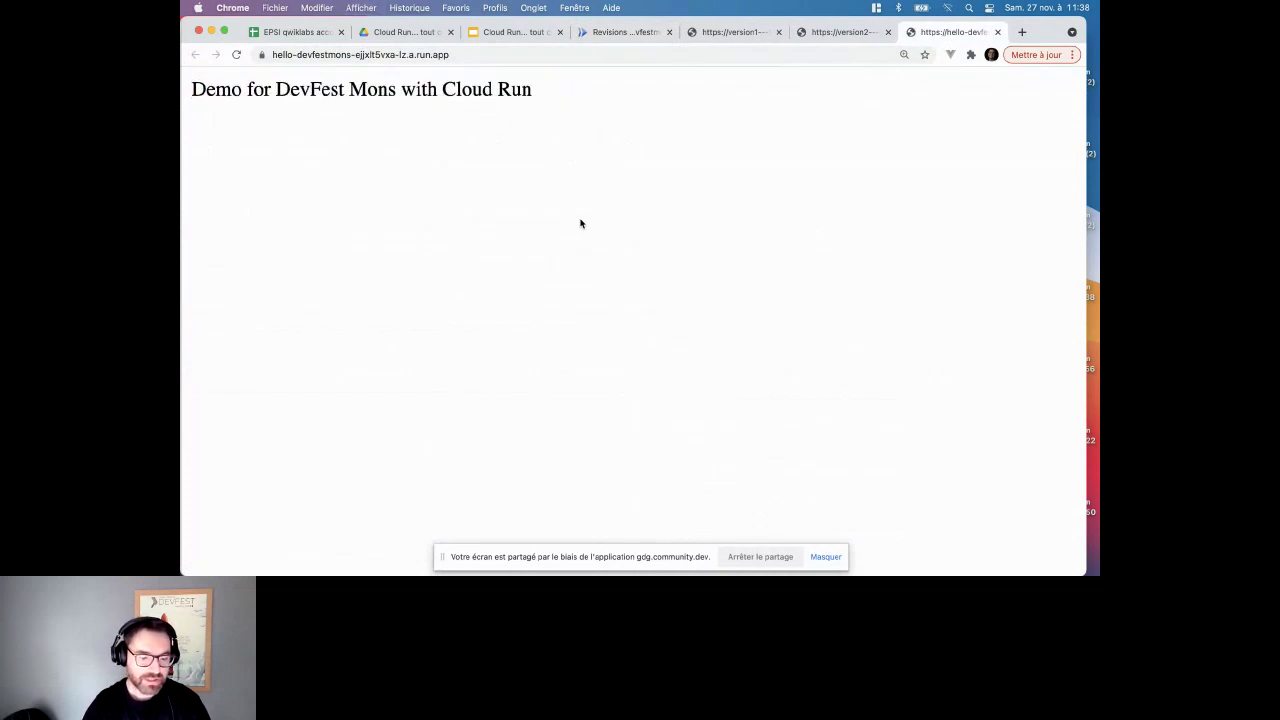
key(super+r)
key(super+r)
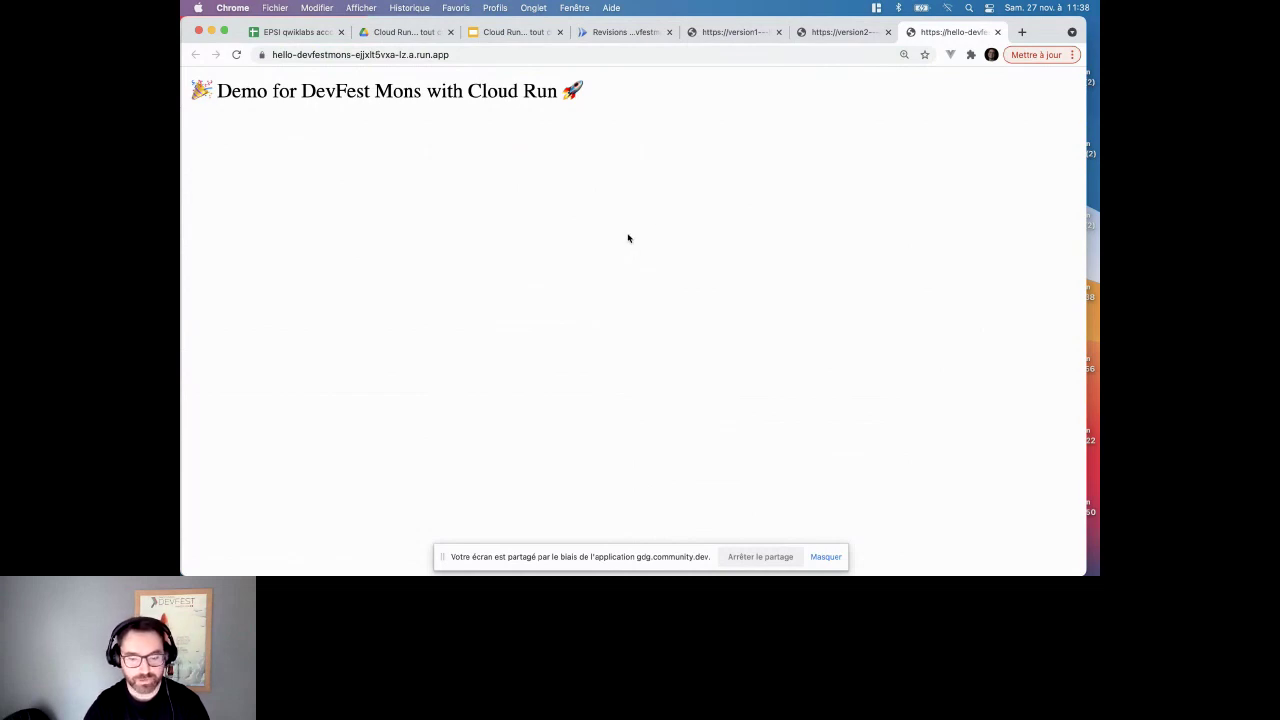
key(super+r)
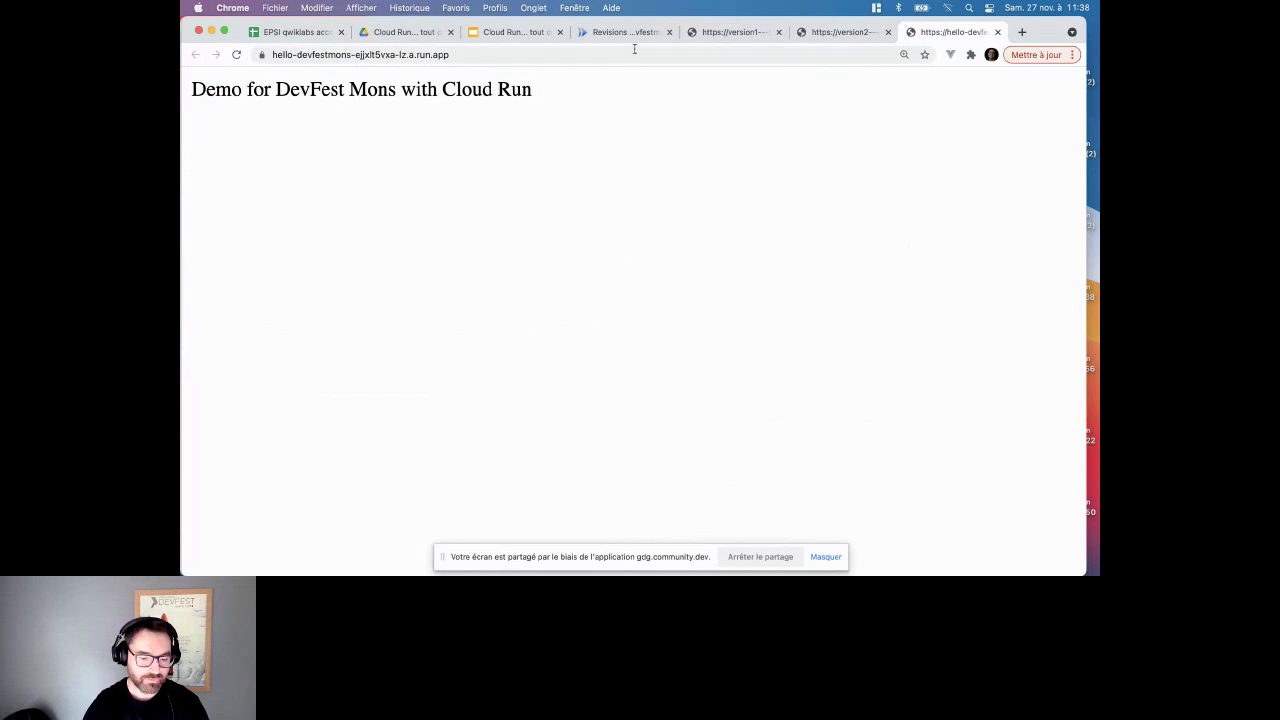
click(626, 32)
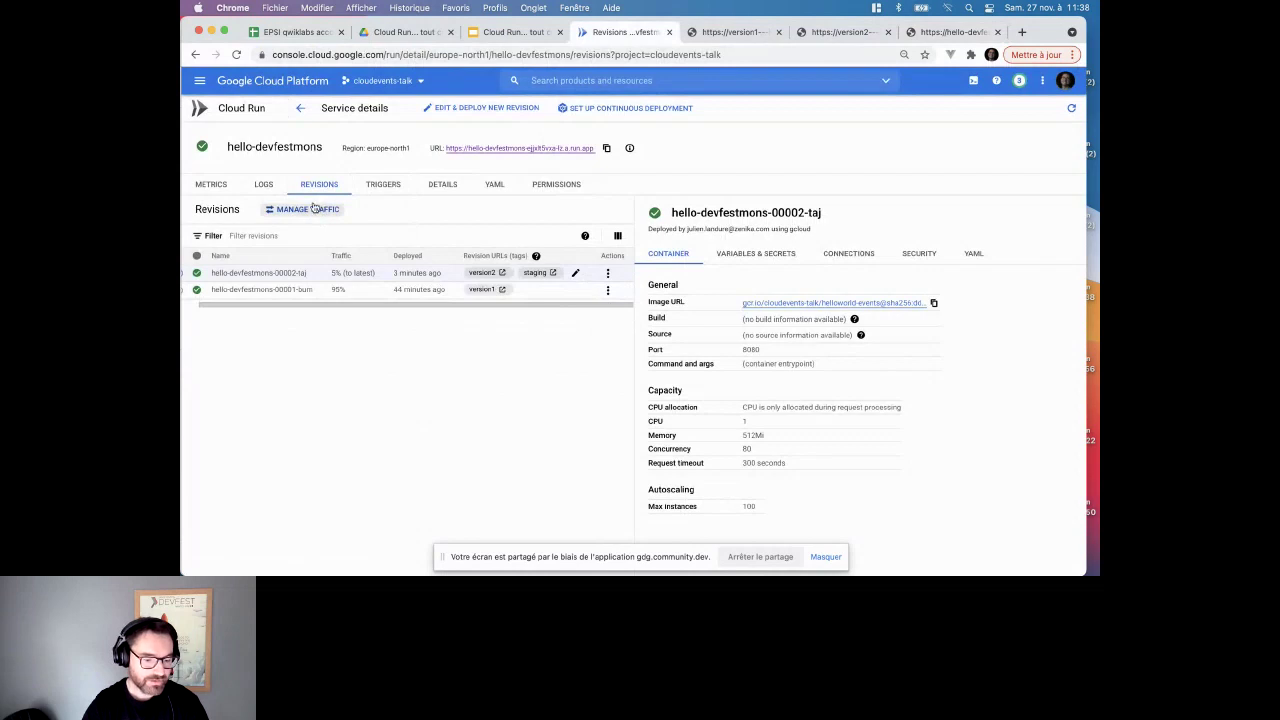
- Open and cancel Manage traffic, then view the LOGS, METRICS and TRIGGERS tabs
click(314, 208)
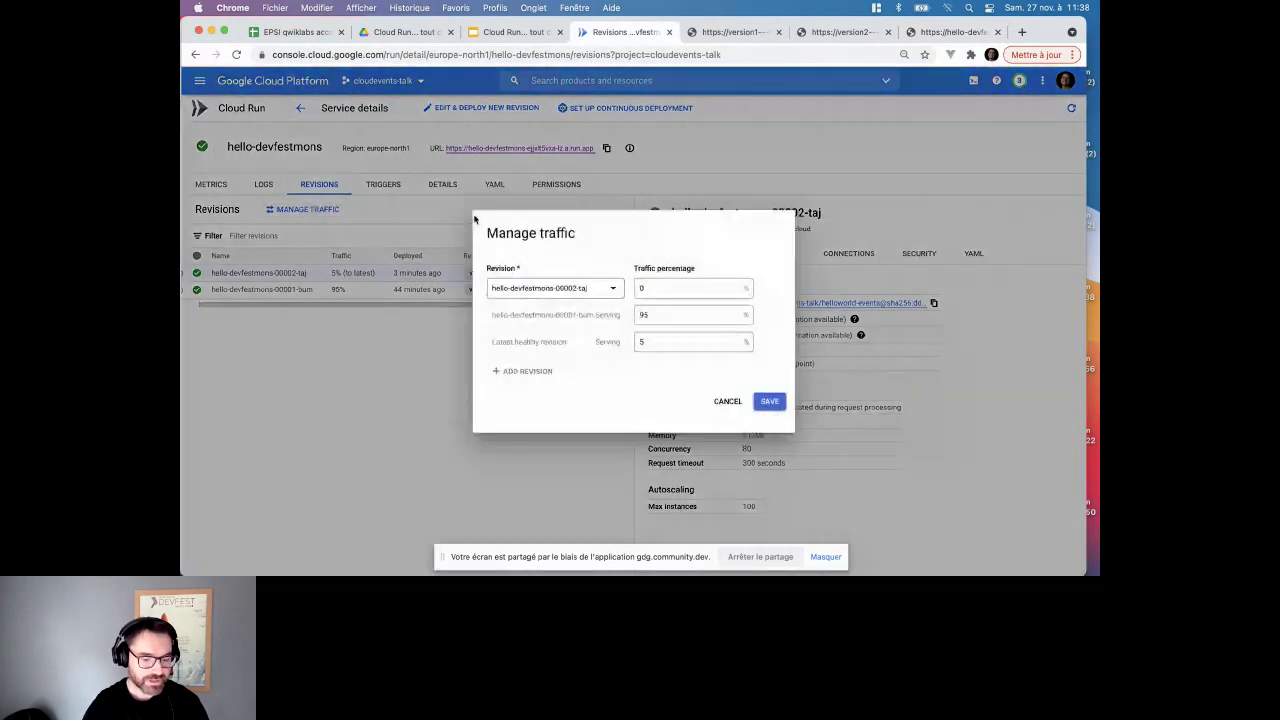
click(727, 401)
click(263, 184)
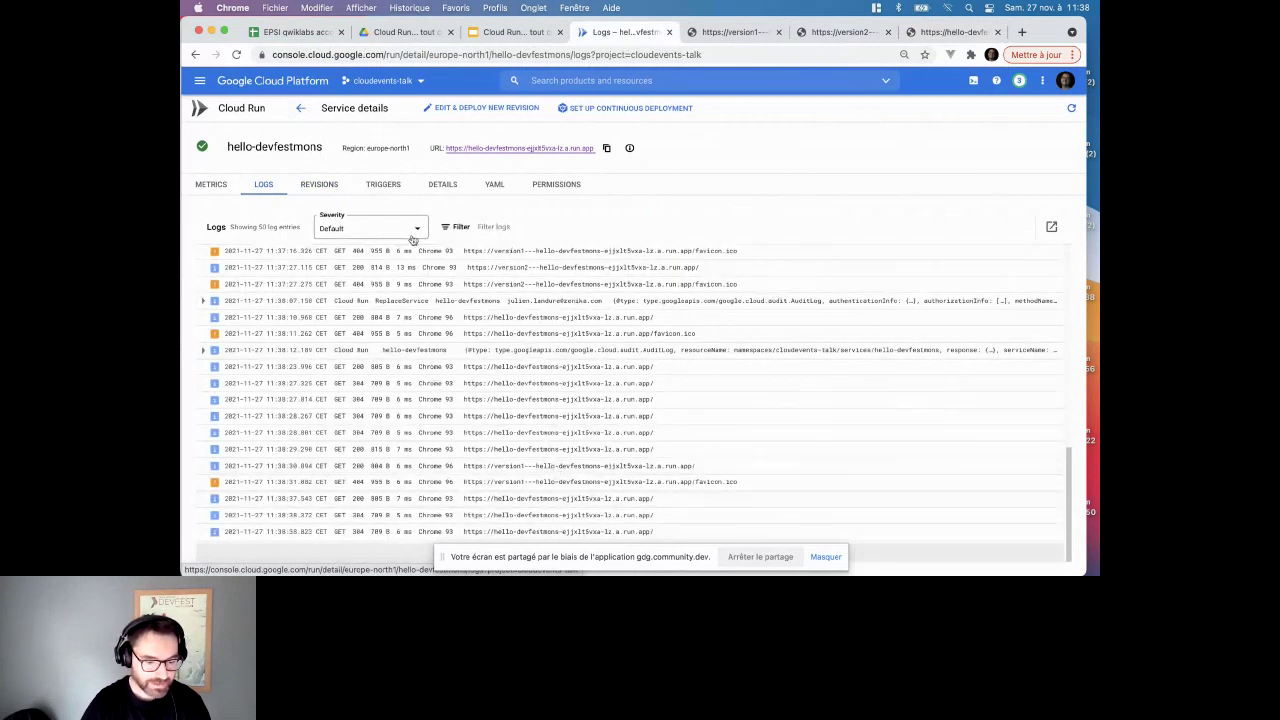
click(211, 185)
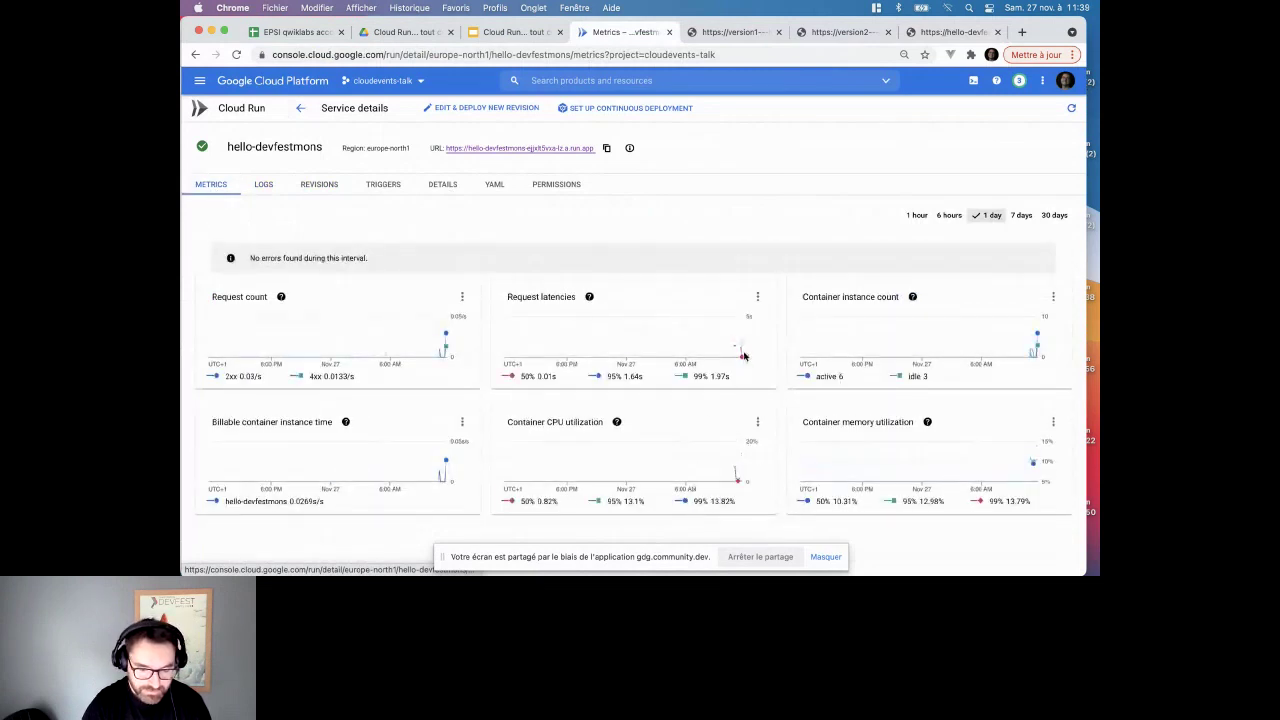
mouse_move(743, 356)
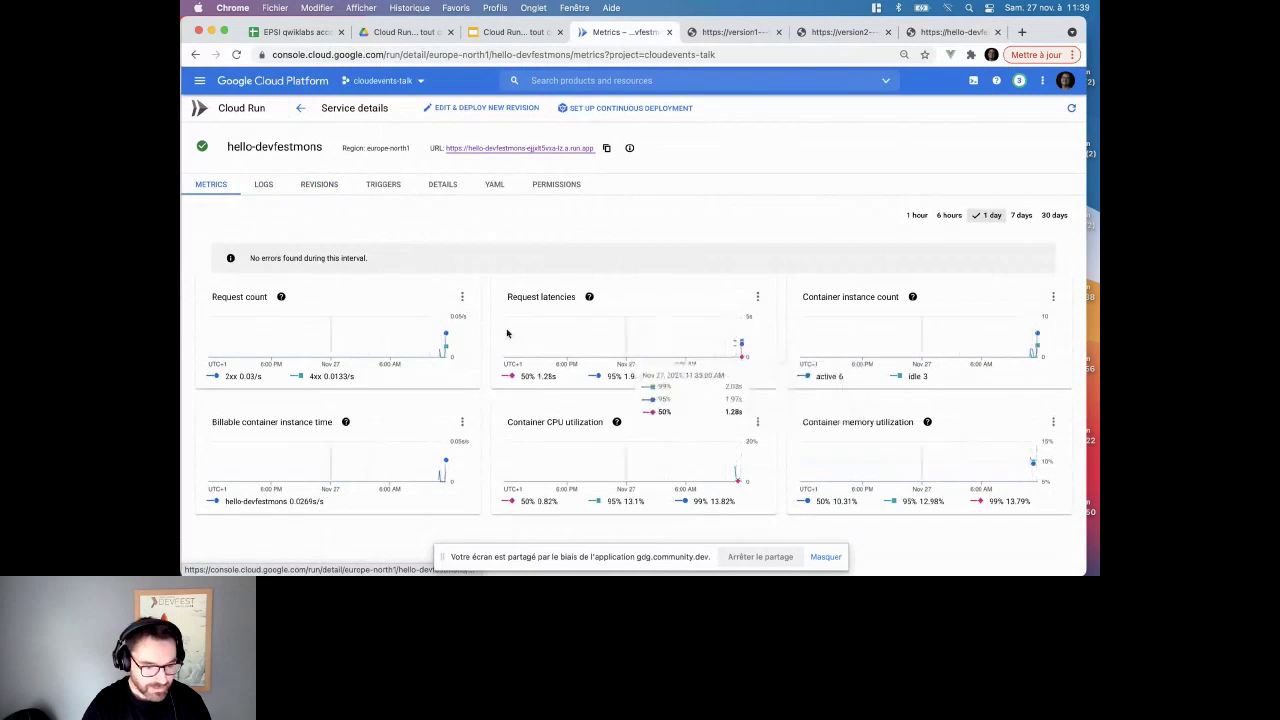
mouse_move(440, 356)
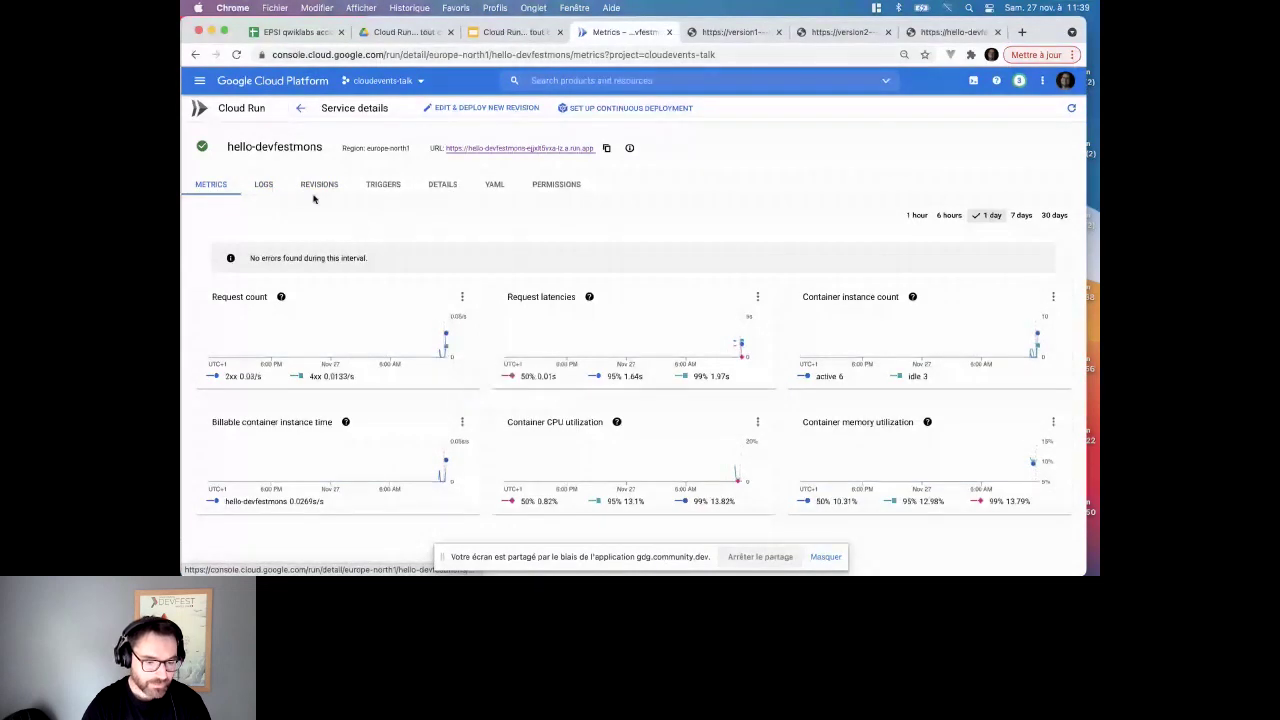
click(384, 186)
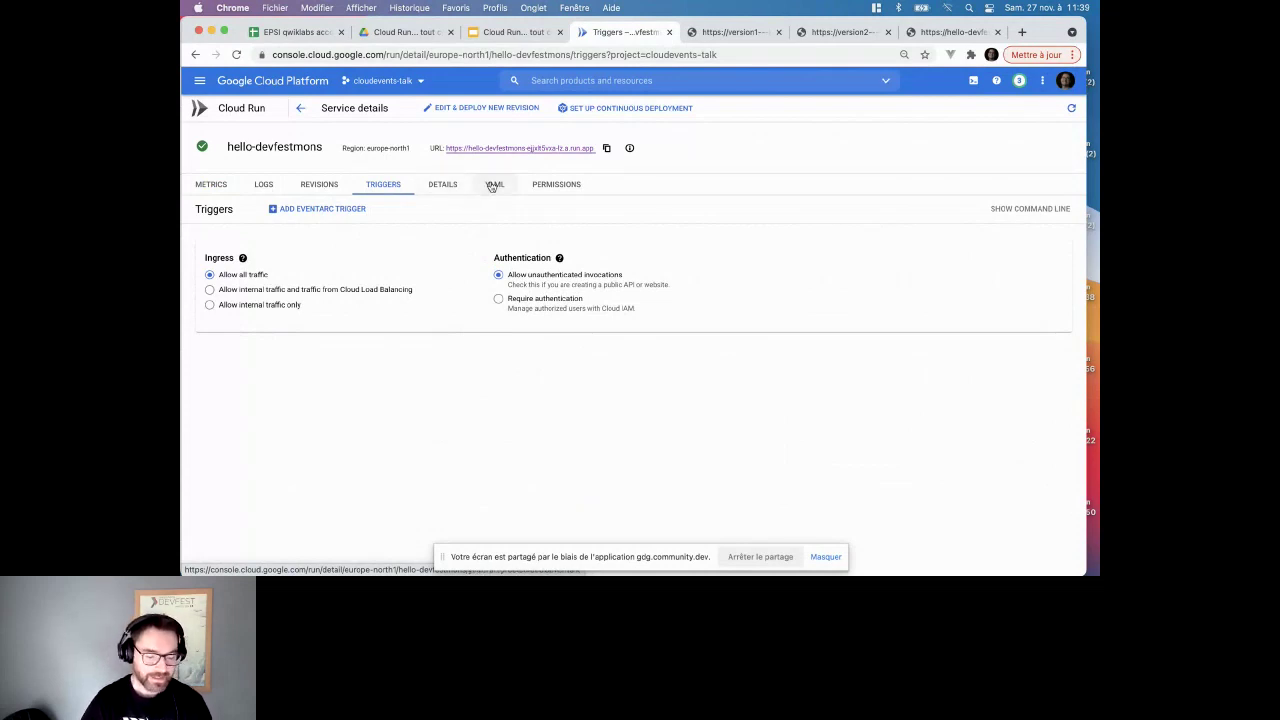
- Browse the service's YAML, DETAILS (Binary Authorization), METRICS and PERMISSIONS tabs
click(492, 185)
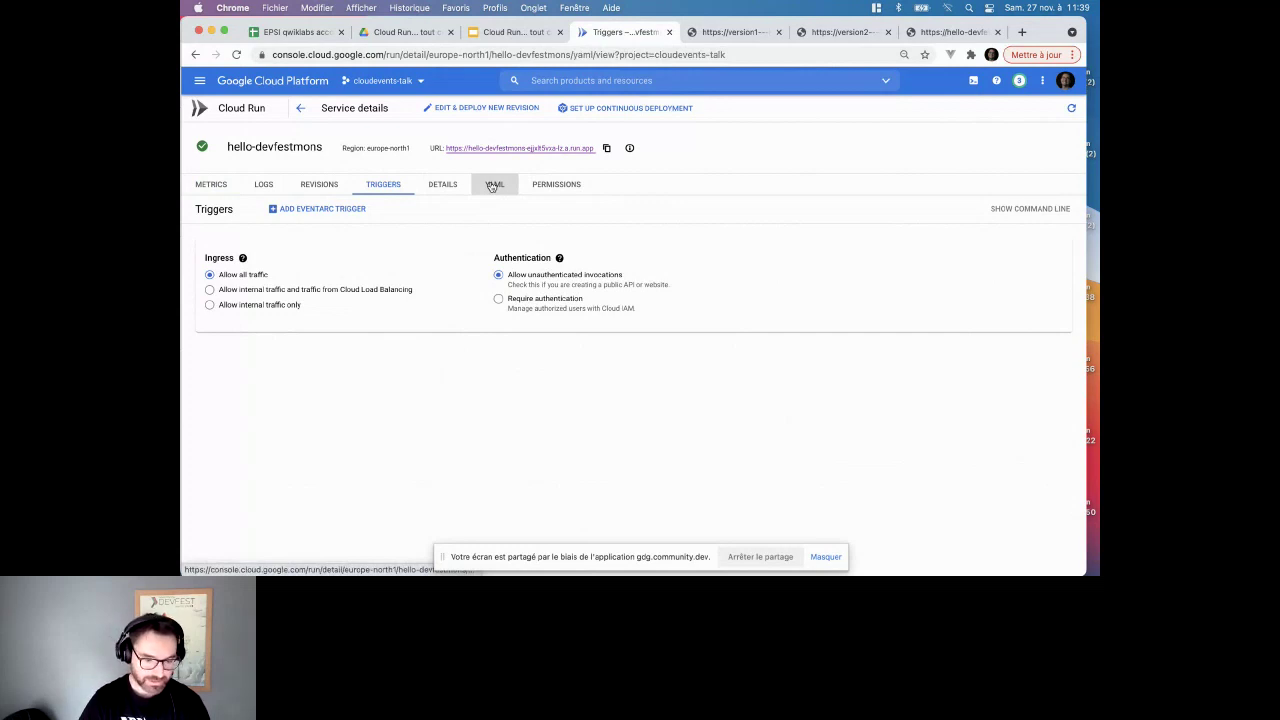
click(442, 184)
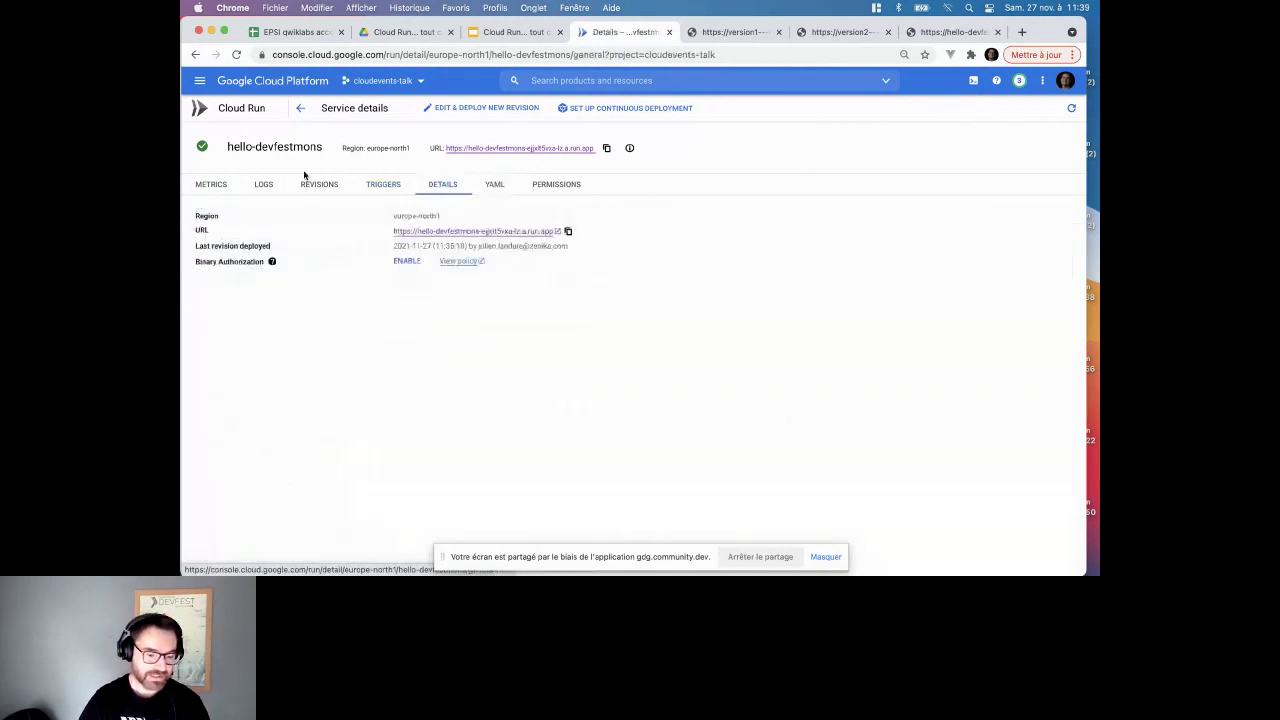
click(211, 184)
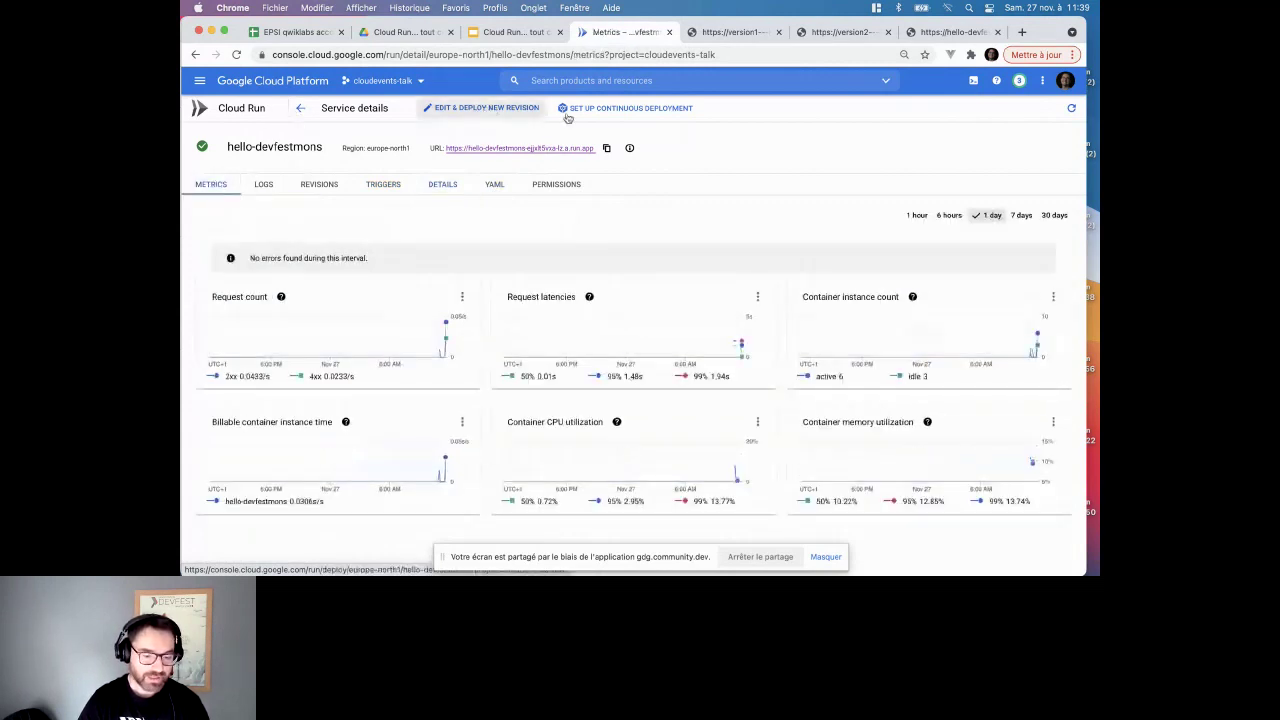
click(447, 186)
click(398, 262)
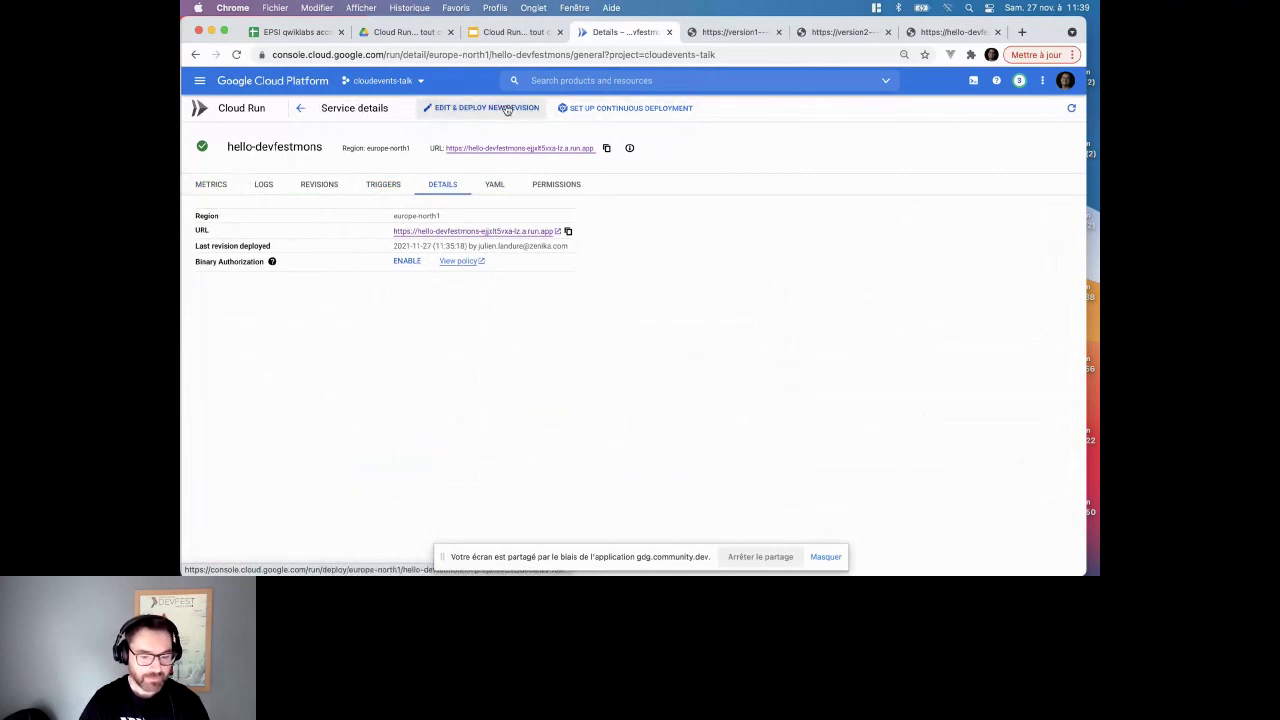
click(553, 195)
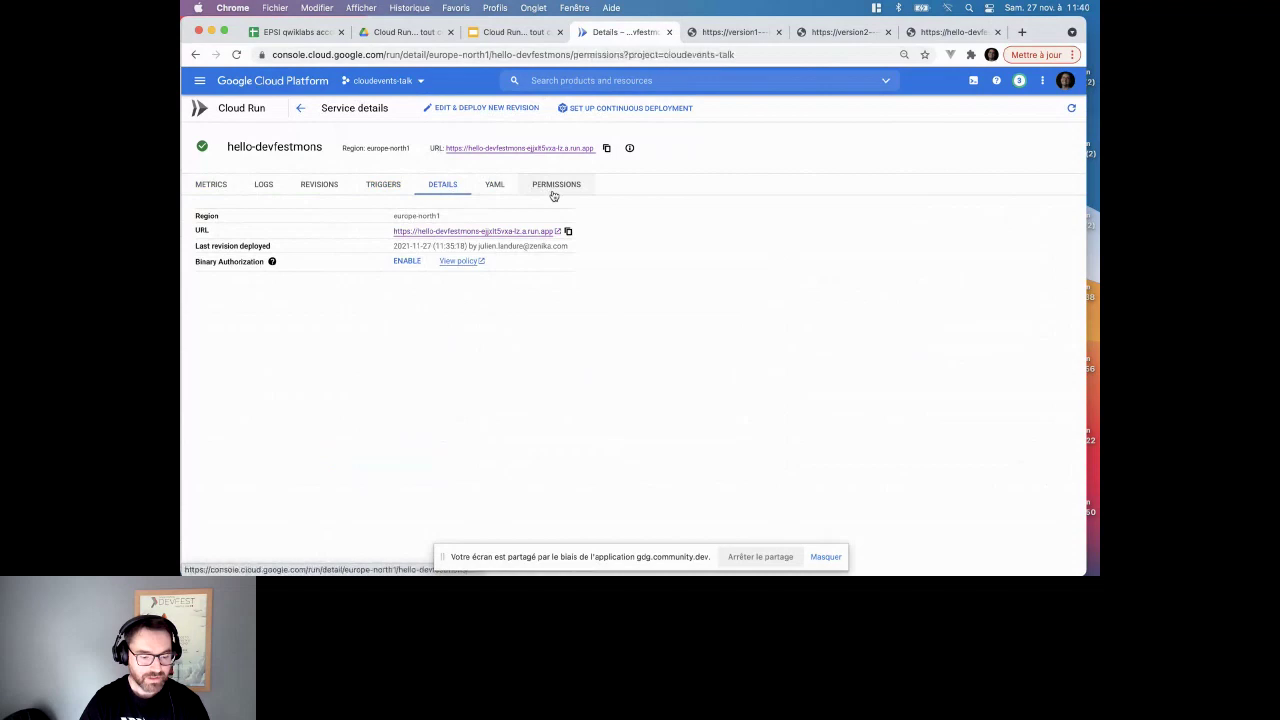
- In REVISIONS, view 00002-taj's CONNECTIONS, VARIABLES & SECRETS and SECURITY tabs, ending on CONNECTIONS
click(320, 184)
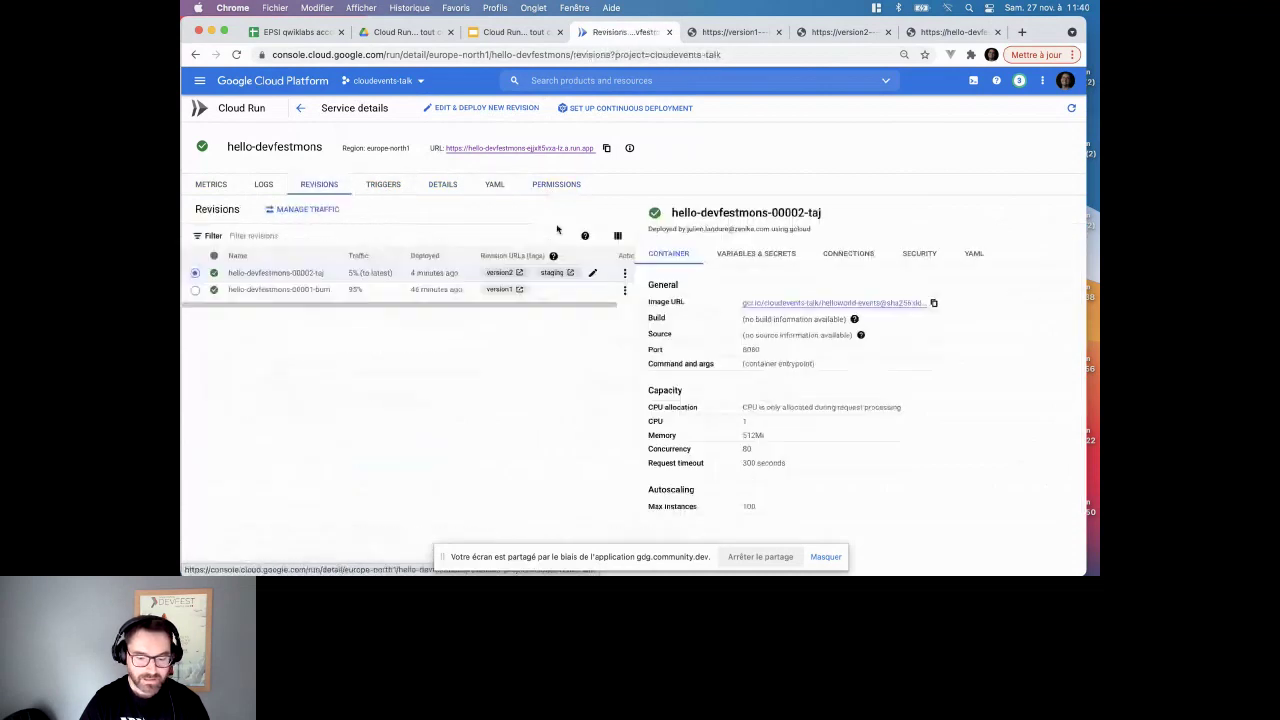
click(858, 256)
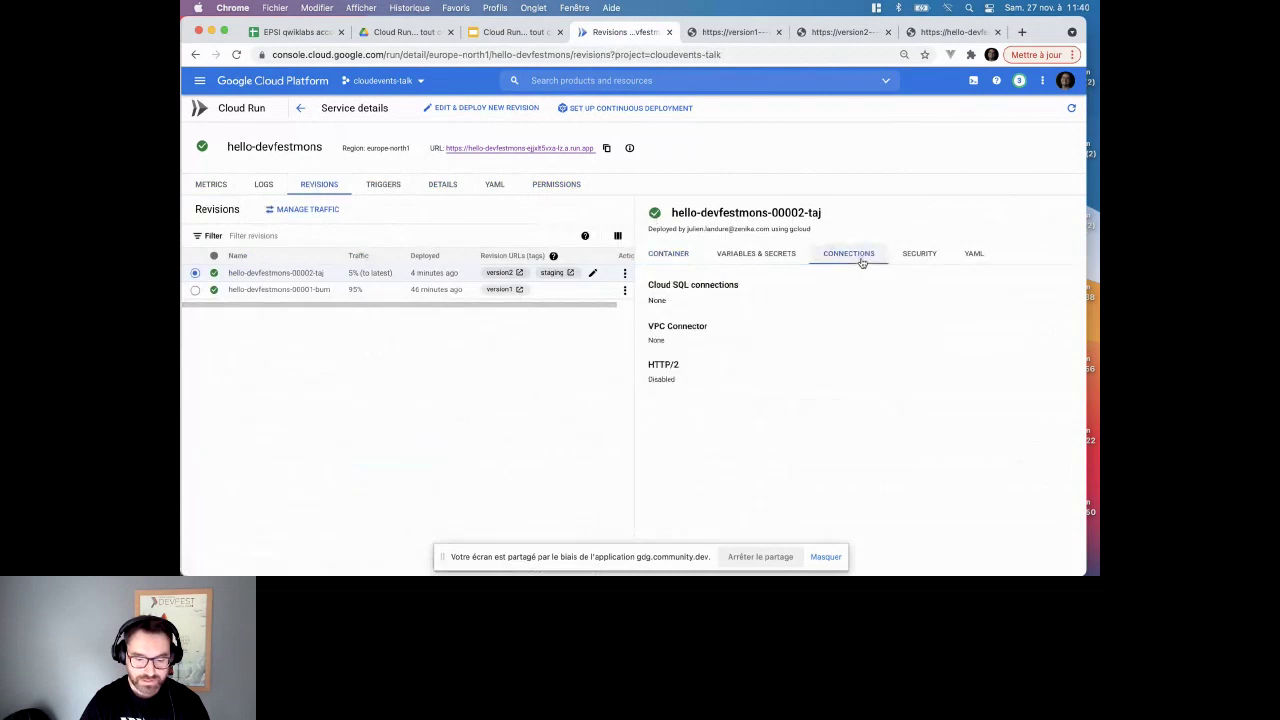
click(762, 258)
click(848, 256)
click(920, 255)
click(849, 254)
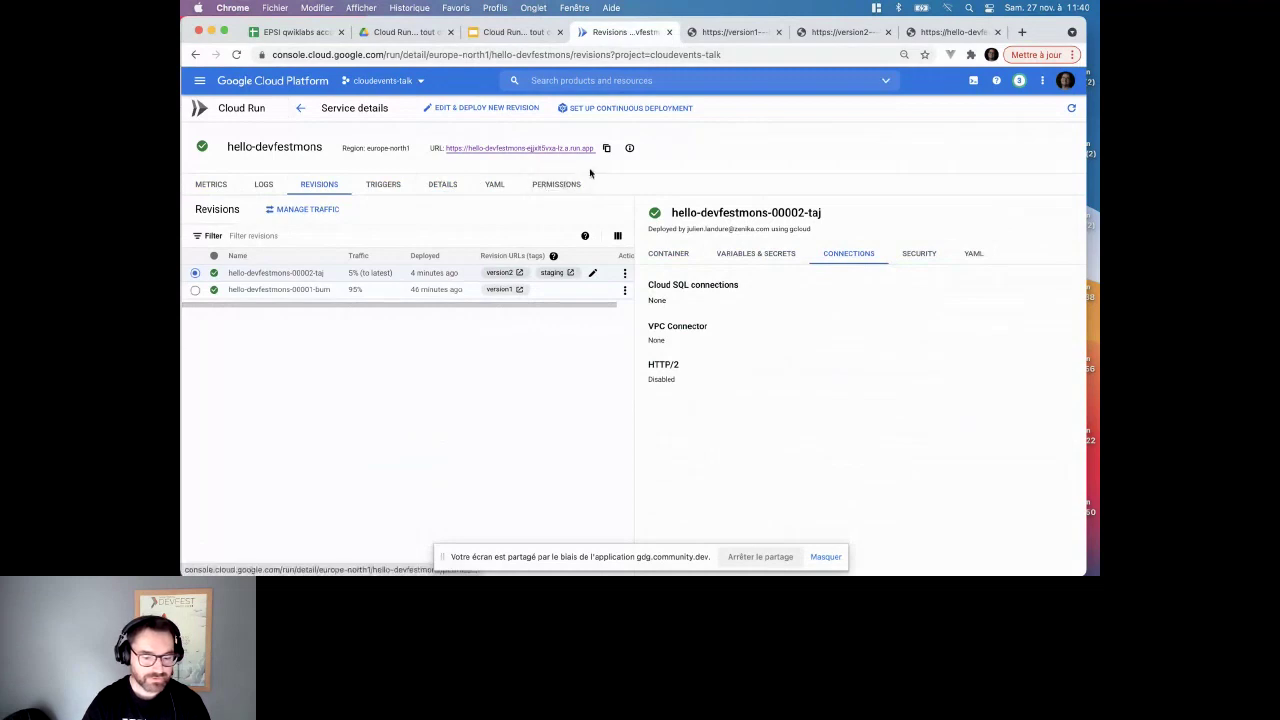
- Open the new-revision deploy form for hello-devfestmons and scroll through its settings, enlarging the page
click(505, 108)
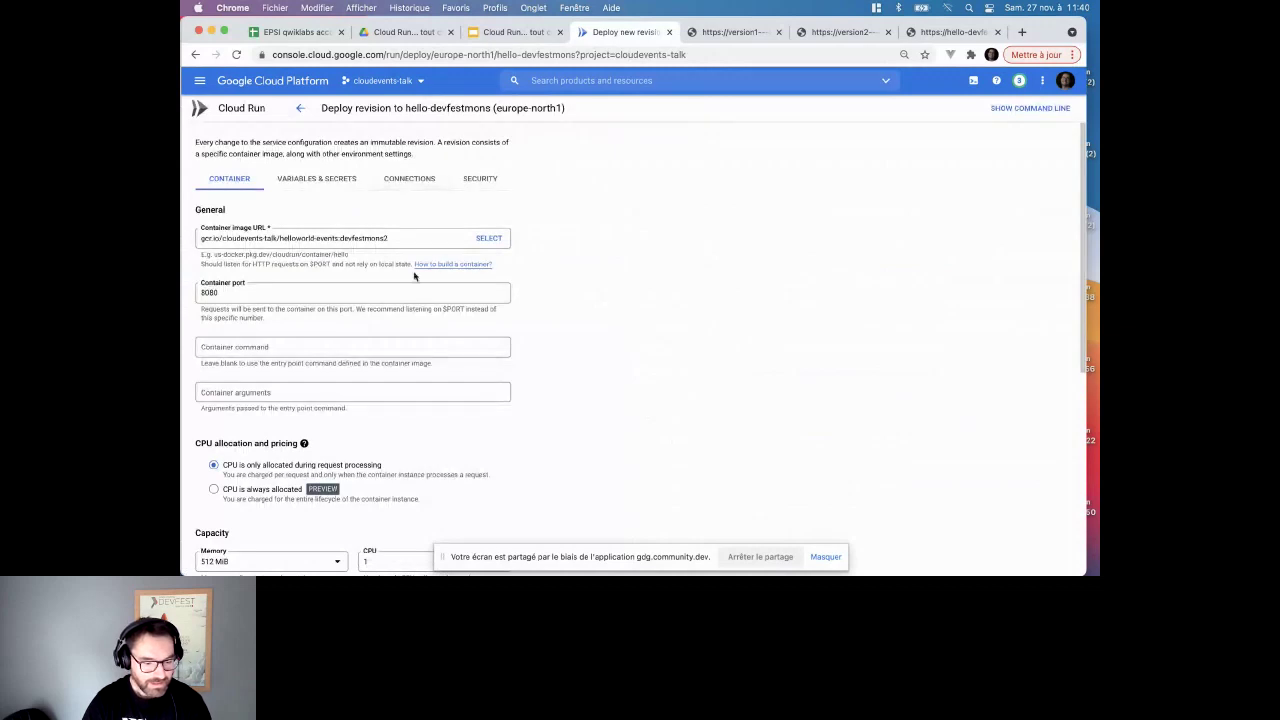
scroll(415, 276, down, 2)
scroll(415, 276, down, 5)
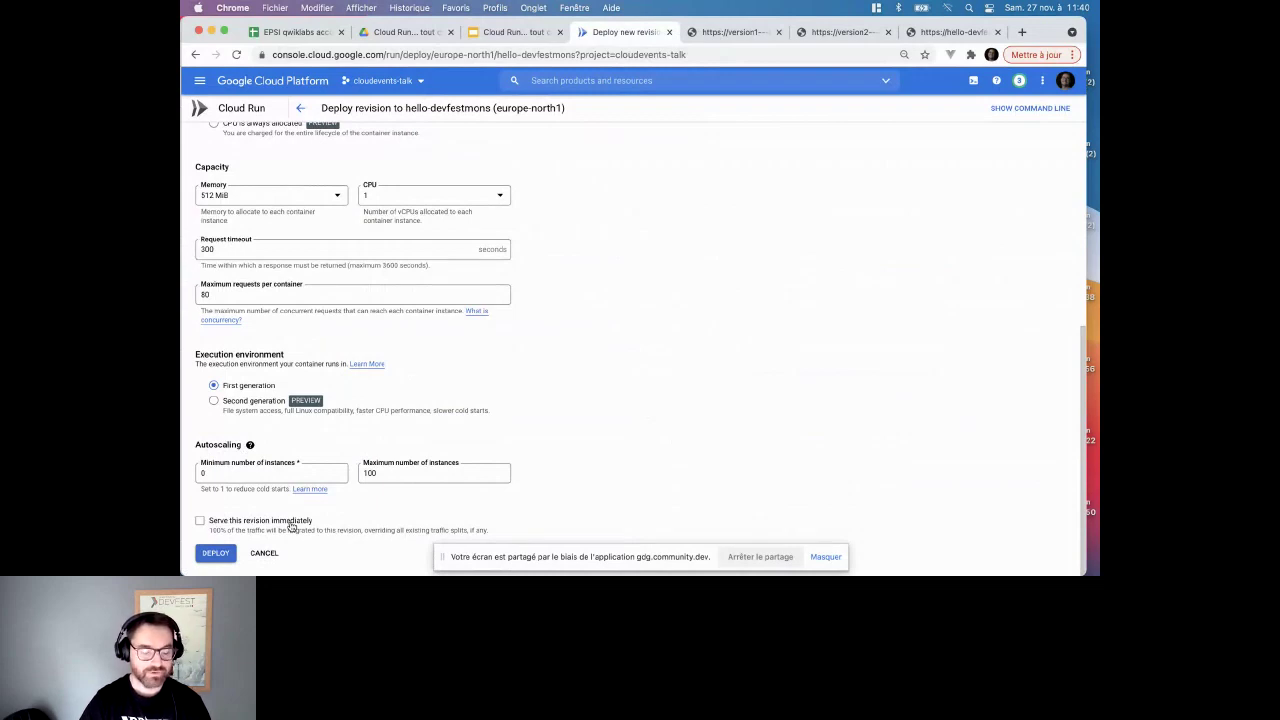
key(super+plus)
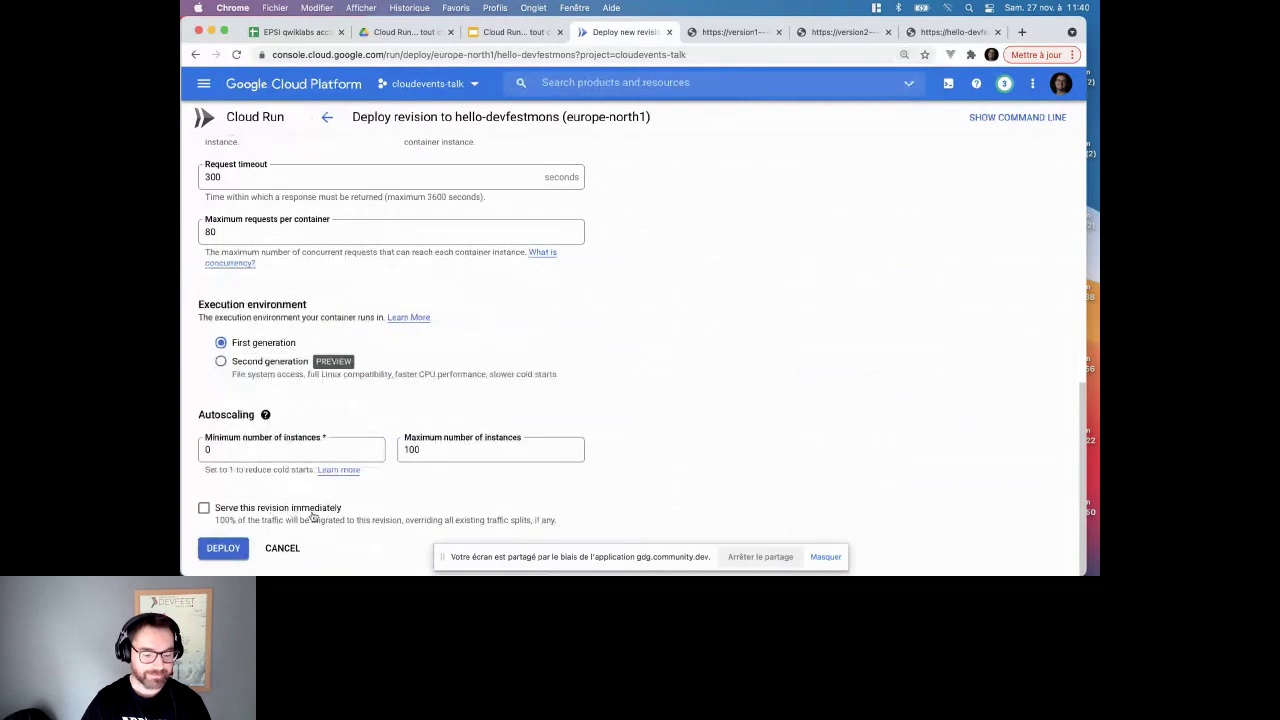
- Cancel the new revision without deploying and return to the Cloud Run services list
click(282, 548)
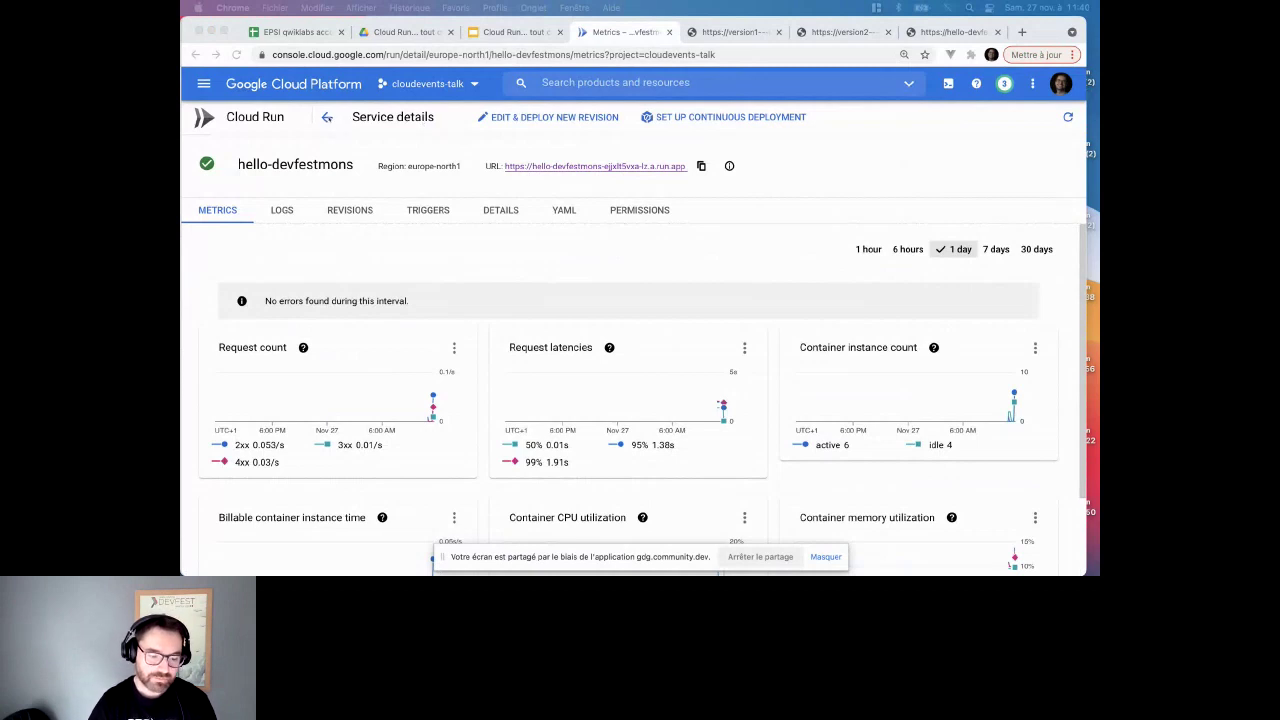
click(327, 117)
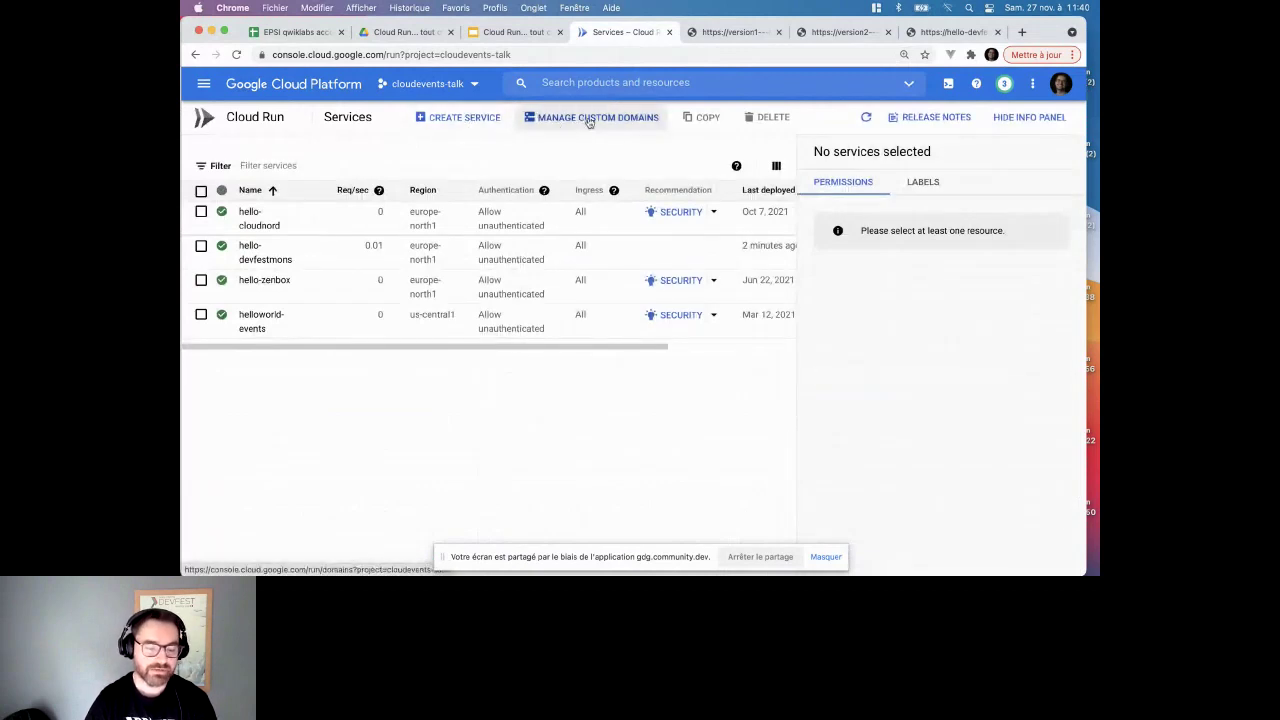
click(589, 119)
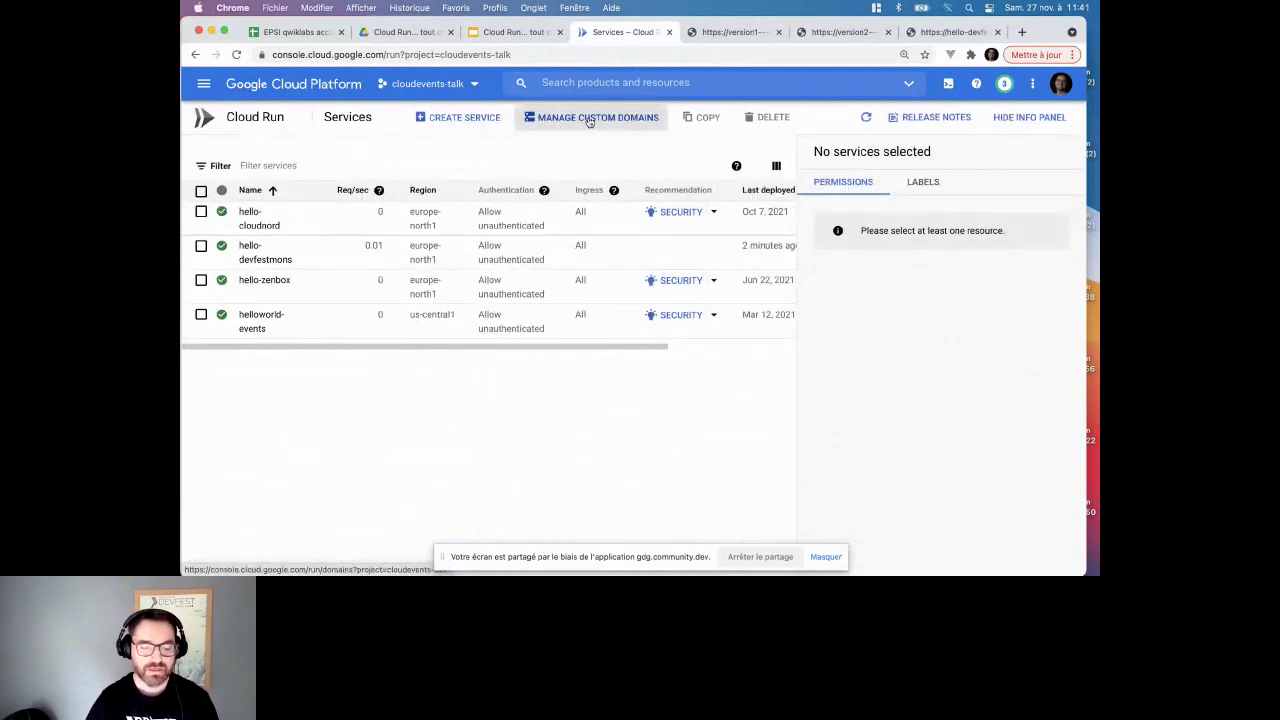